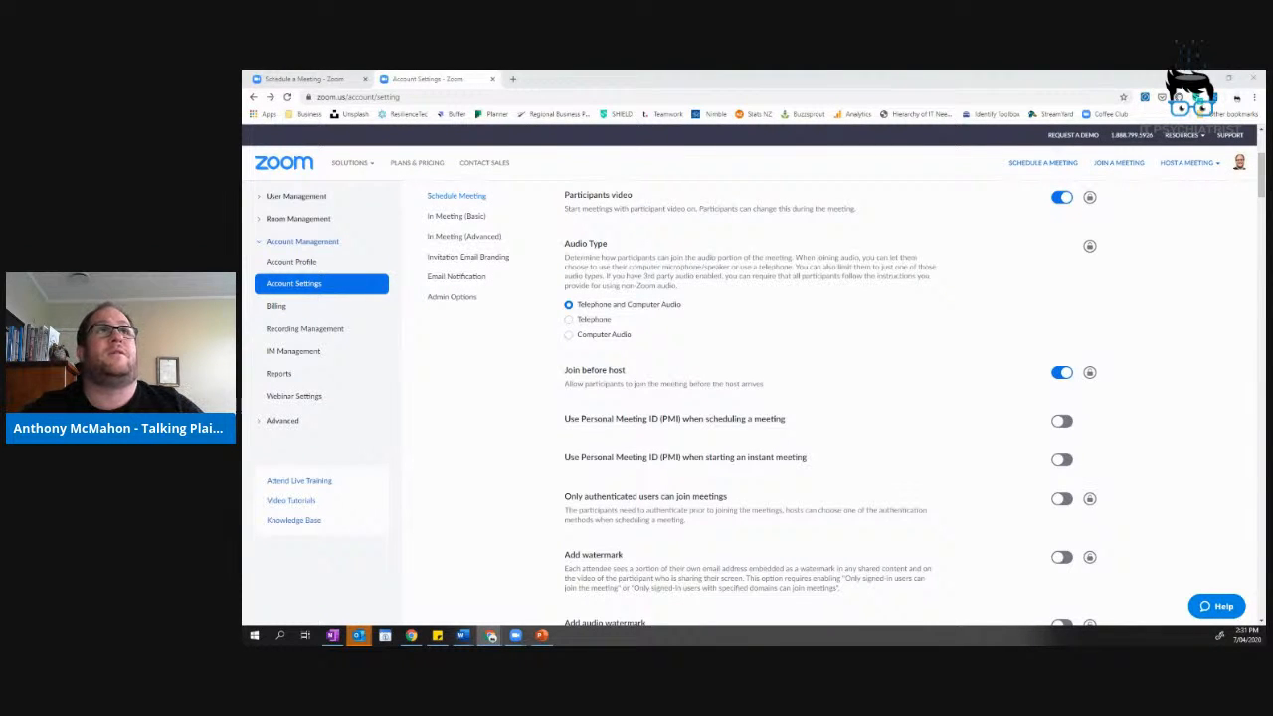
Switch to the Schedule a Meeting page and scroll up to its meeting password setting.
left_click(358, 78)
mouse_move(348, 162)
left_click_drag(1261, 403, 1255, 242)
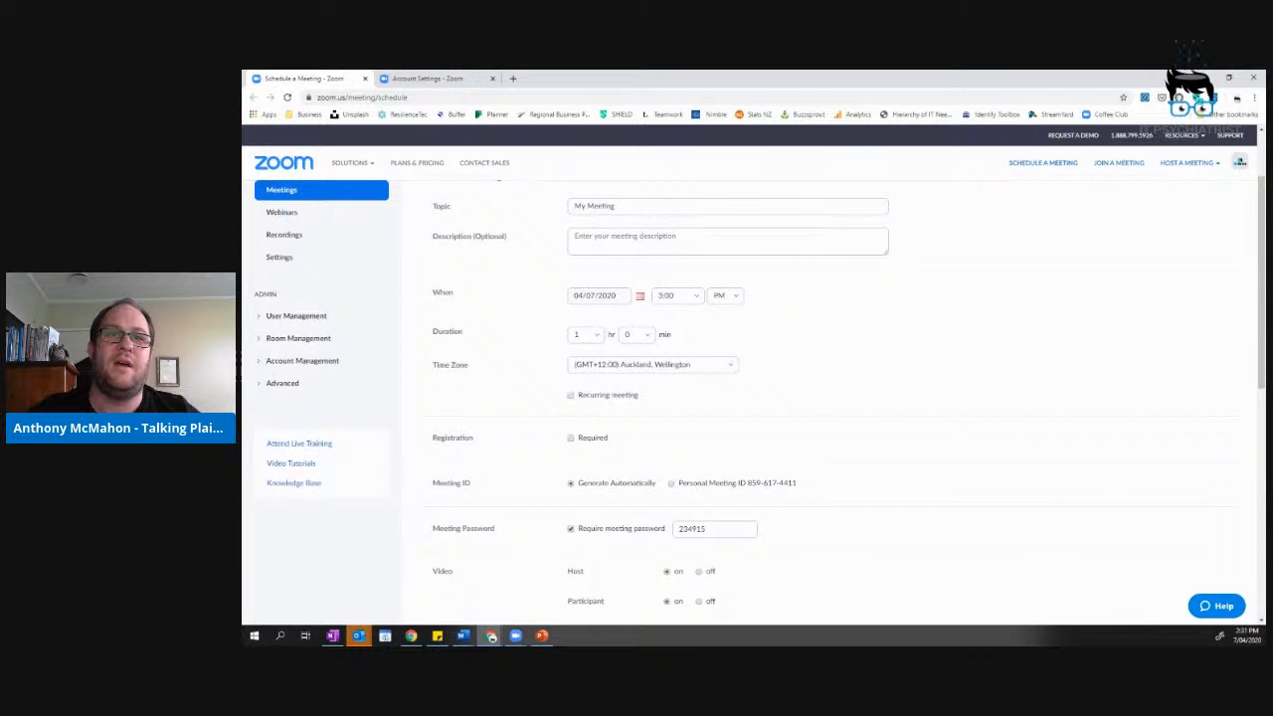
Replace the generated meeting password with trial entries, then erase it so the field is empty.
double_click(704, 531)
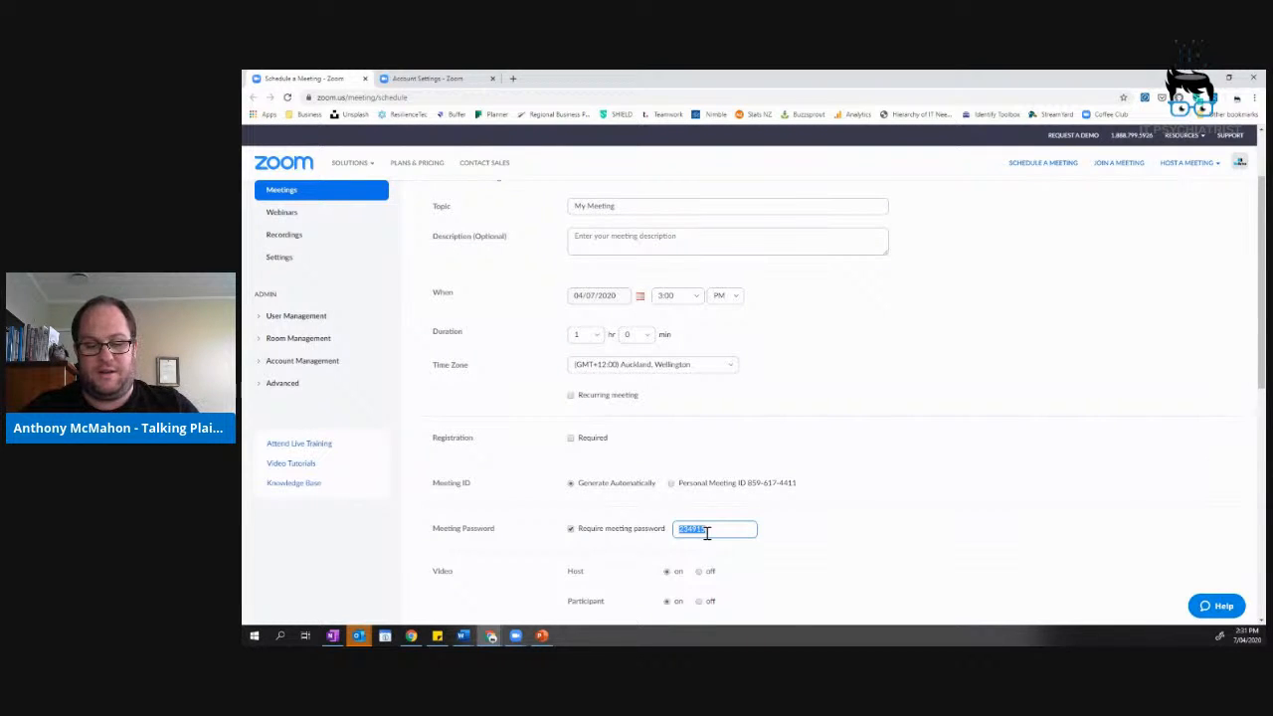
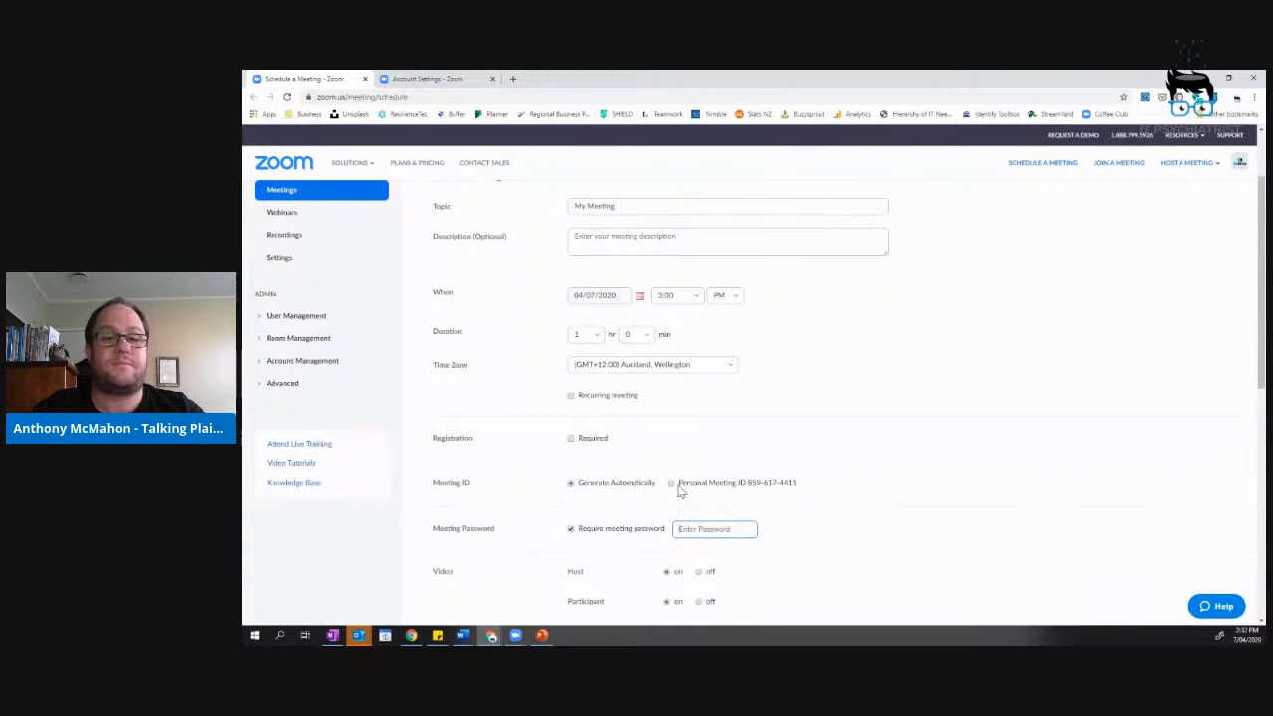
scroll(898, 546, "down", 2)
scroll(898, 546, "down", 4)
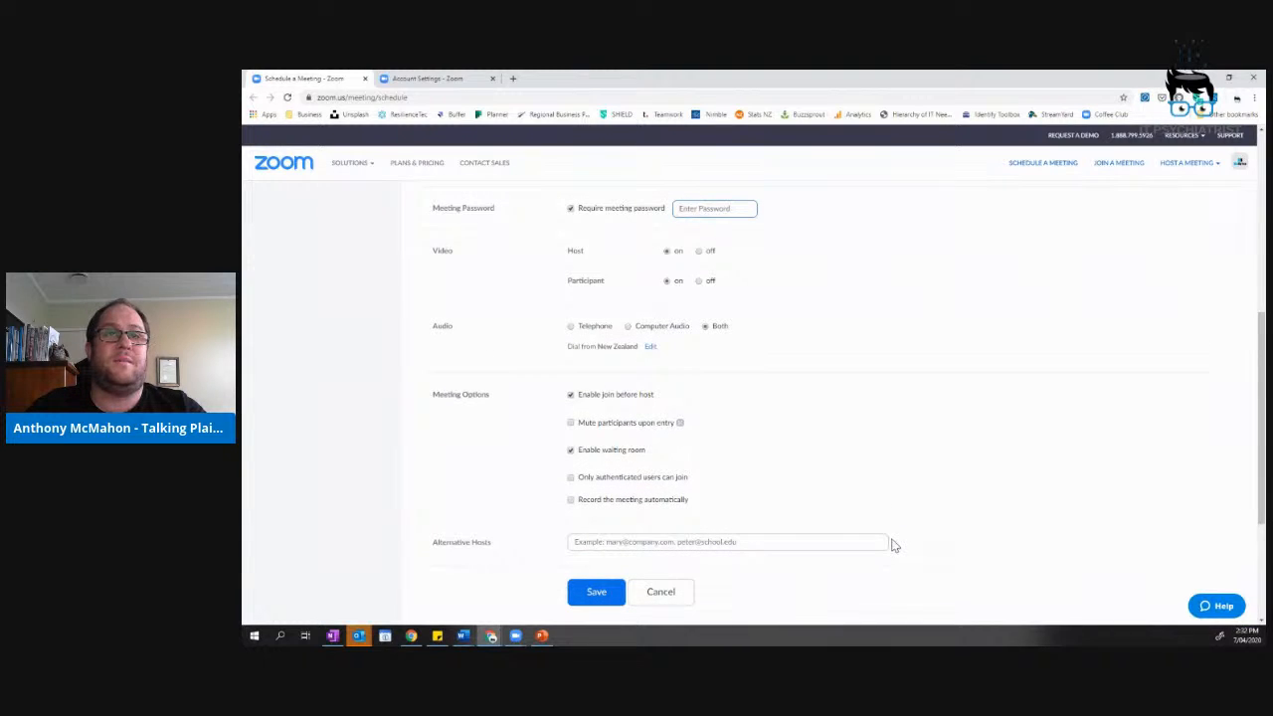
scroll(893, 545, "up", 1)
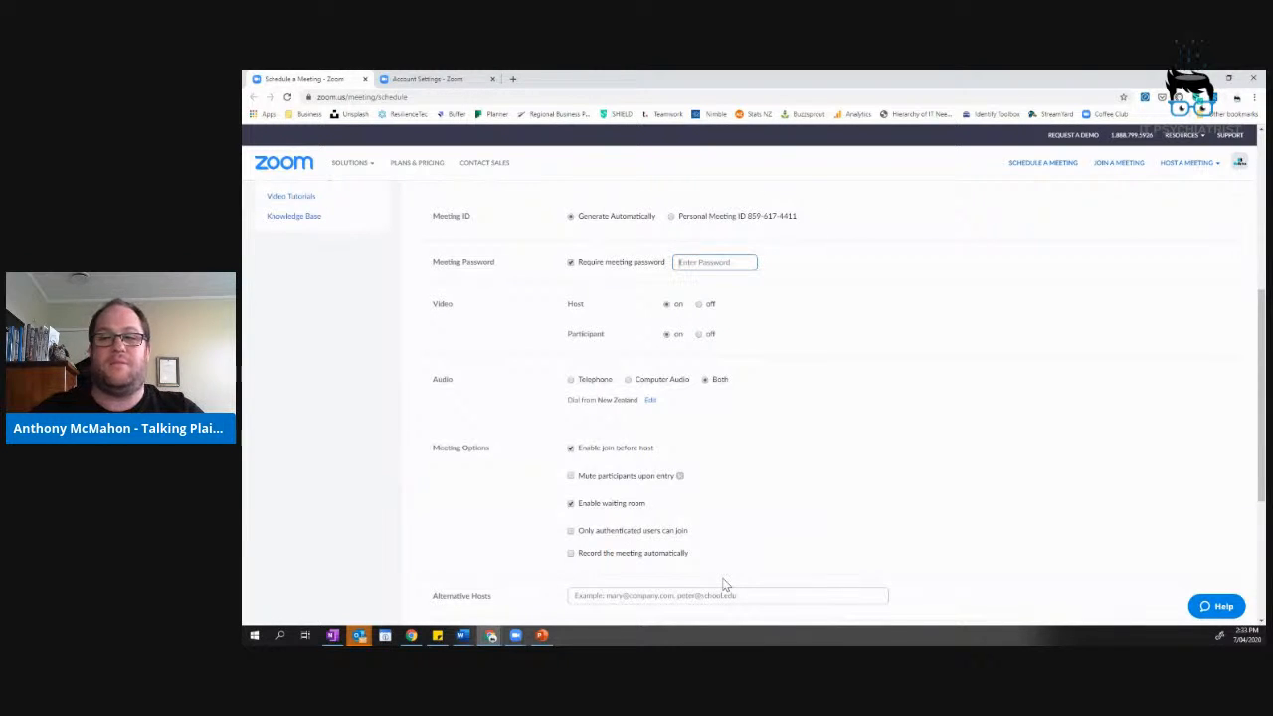
scroll(767, 434, "up", 3)
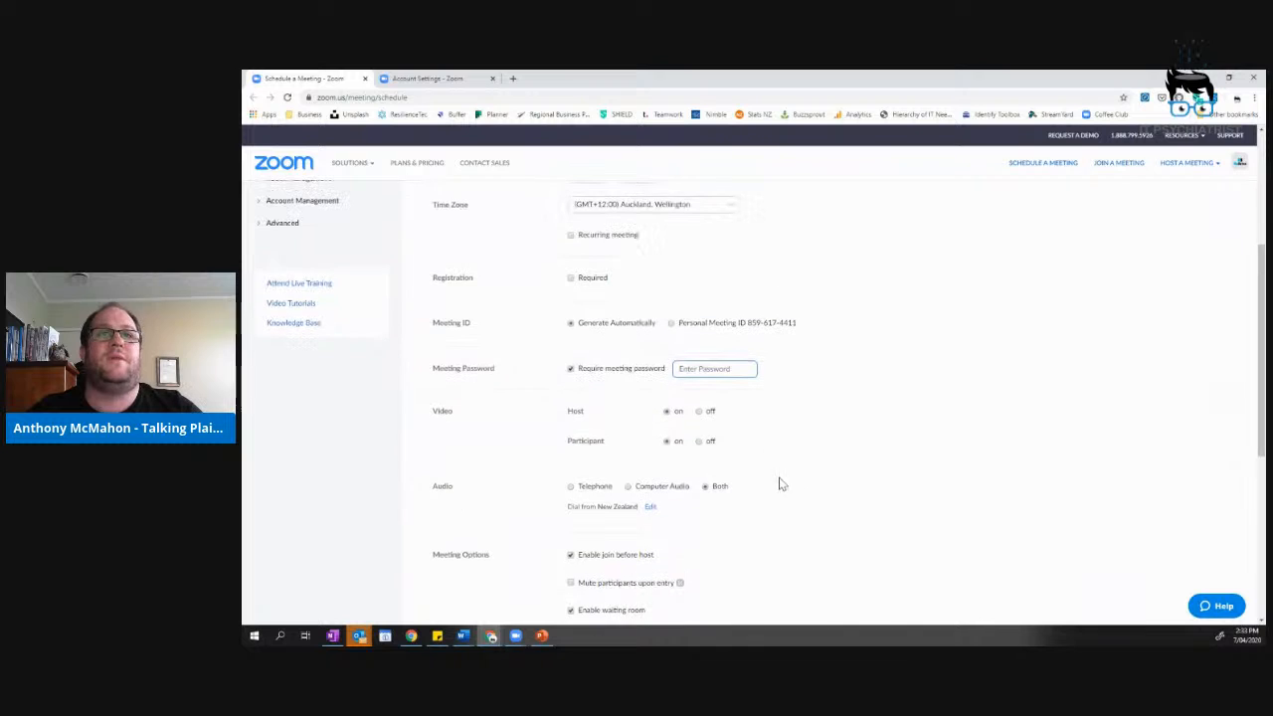
scroll(786, 505, "up", 1)
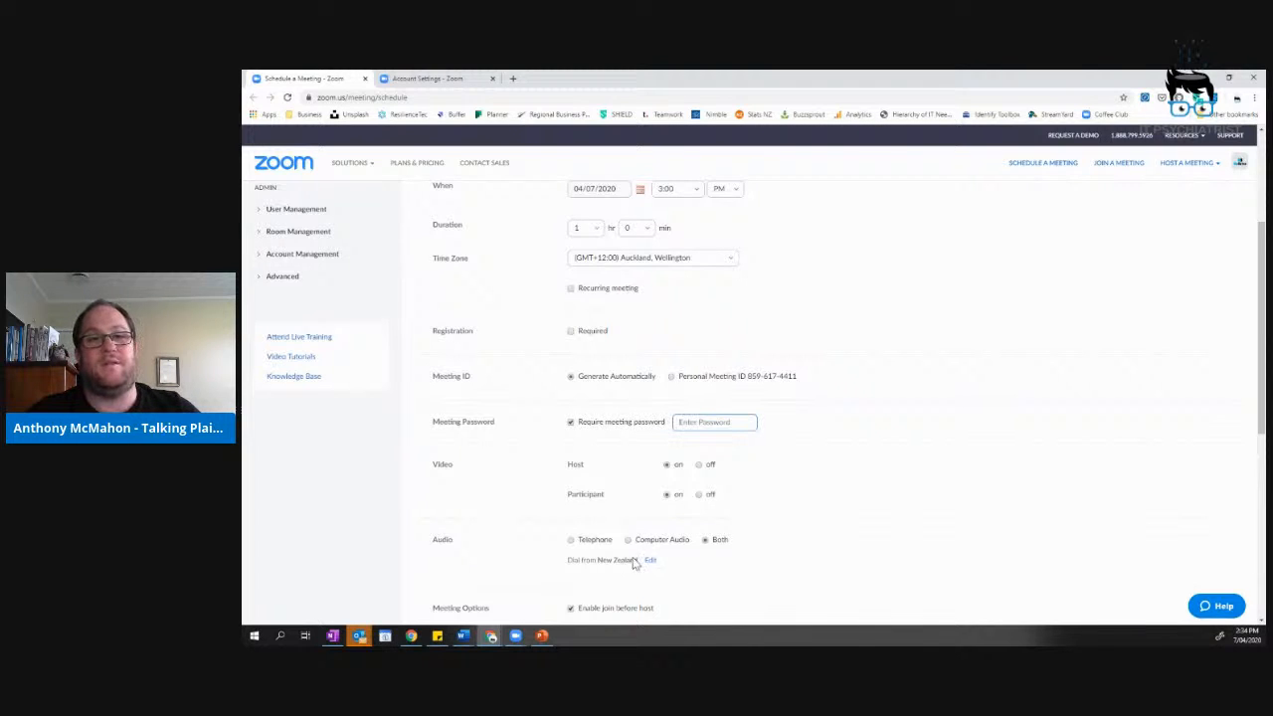
left_click(408, 80)
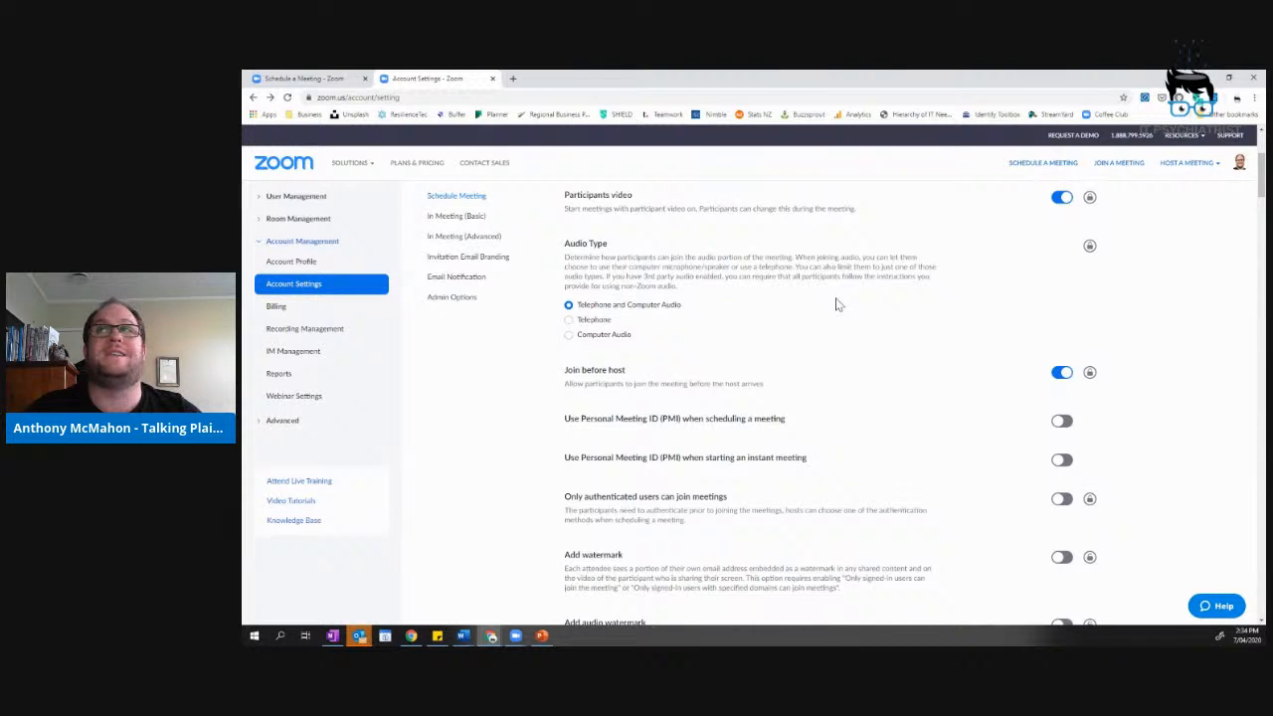
Return to the top of the Account Settings meeting settings page.
scroll(843, 309, "up", 3)
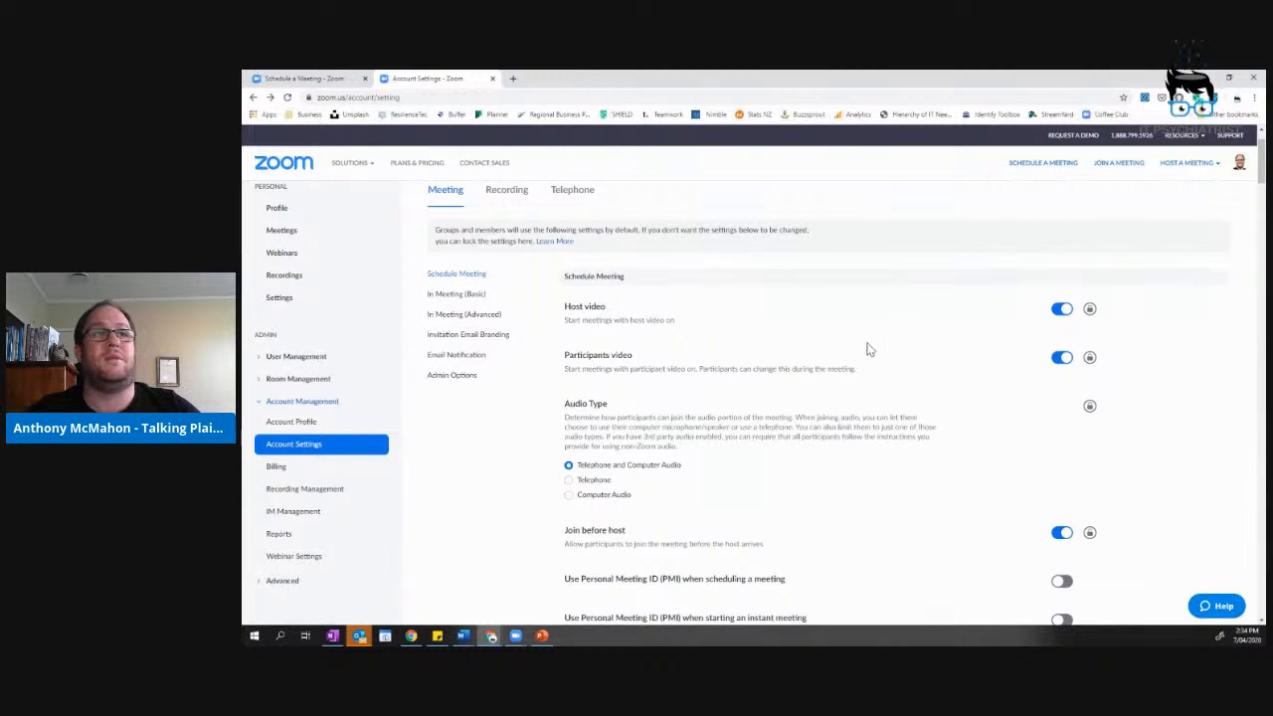
left_click(1194, 164)
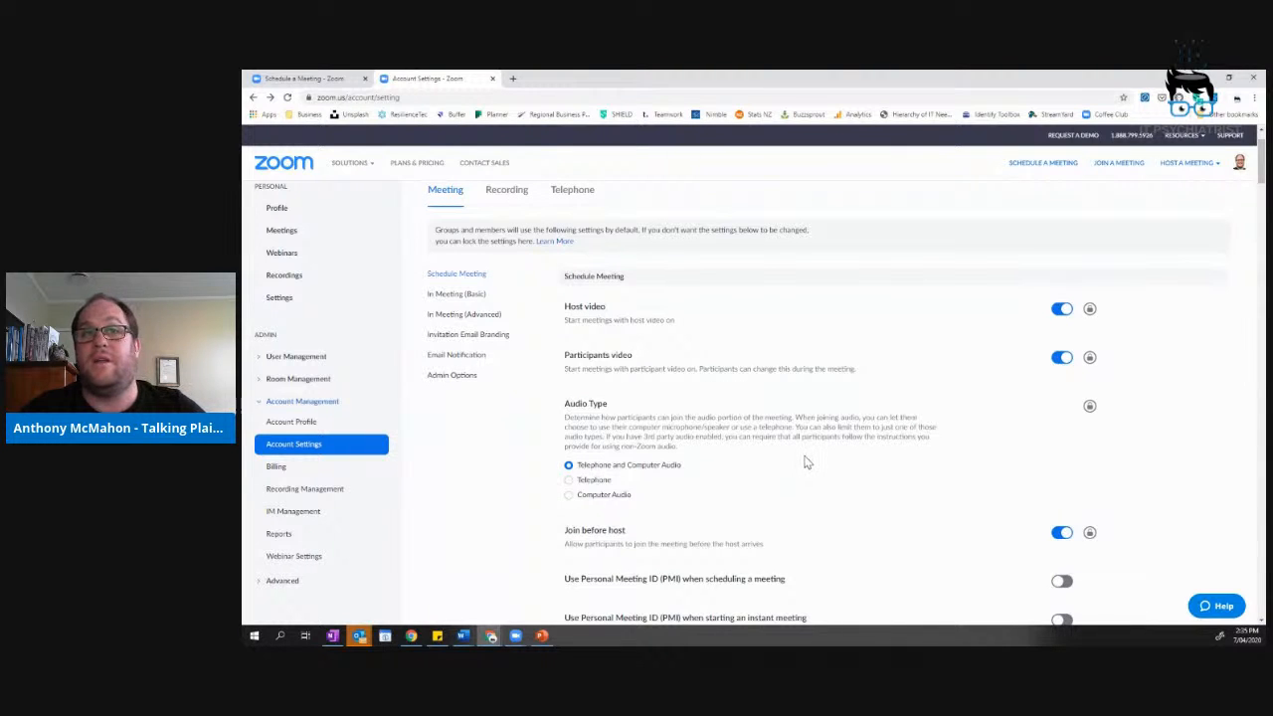
scroll(808, 455, "down", 5)
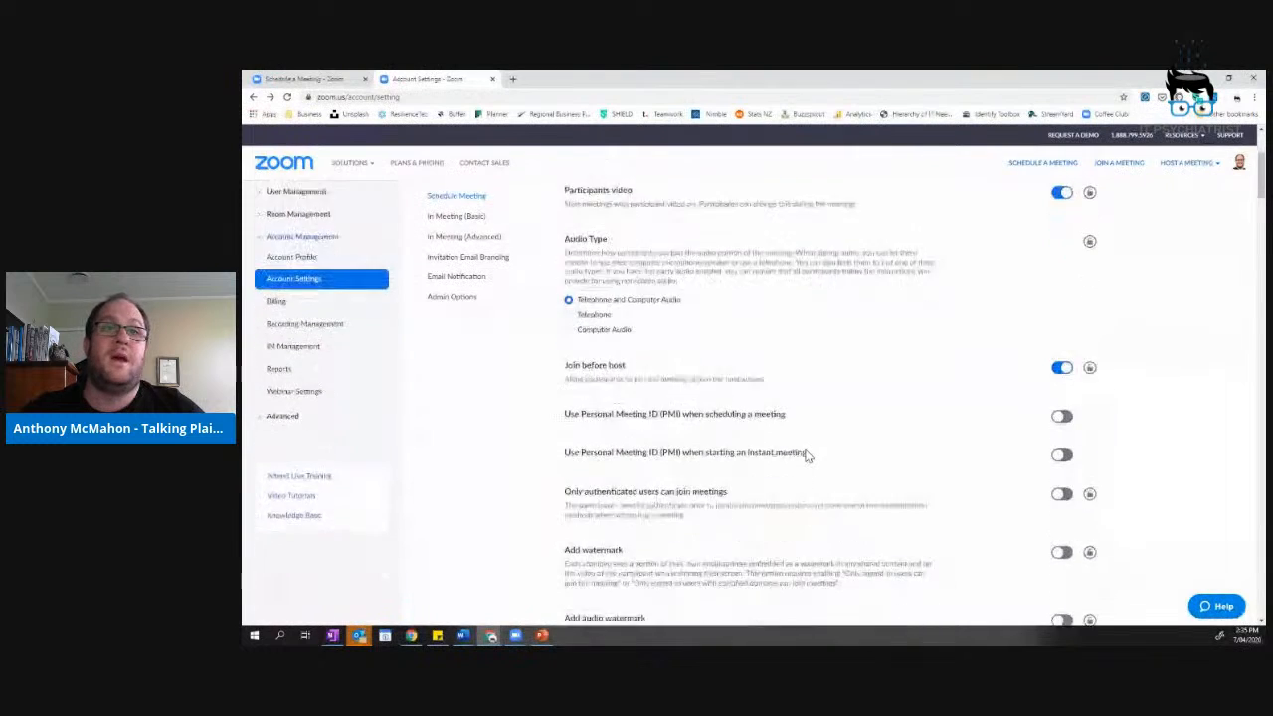
scroll(807, 455, "down", 3)
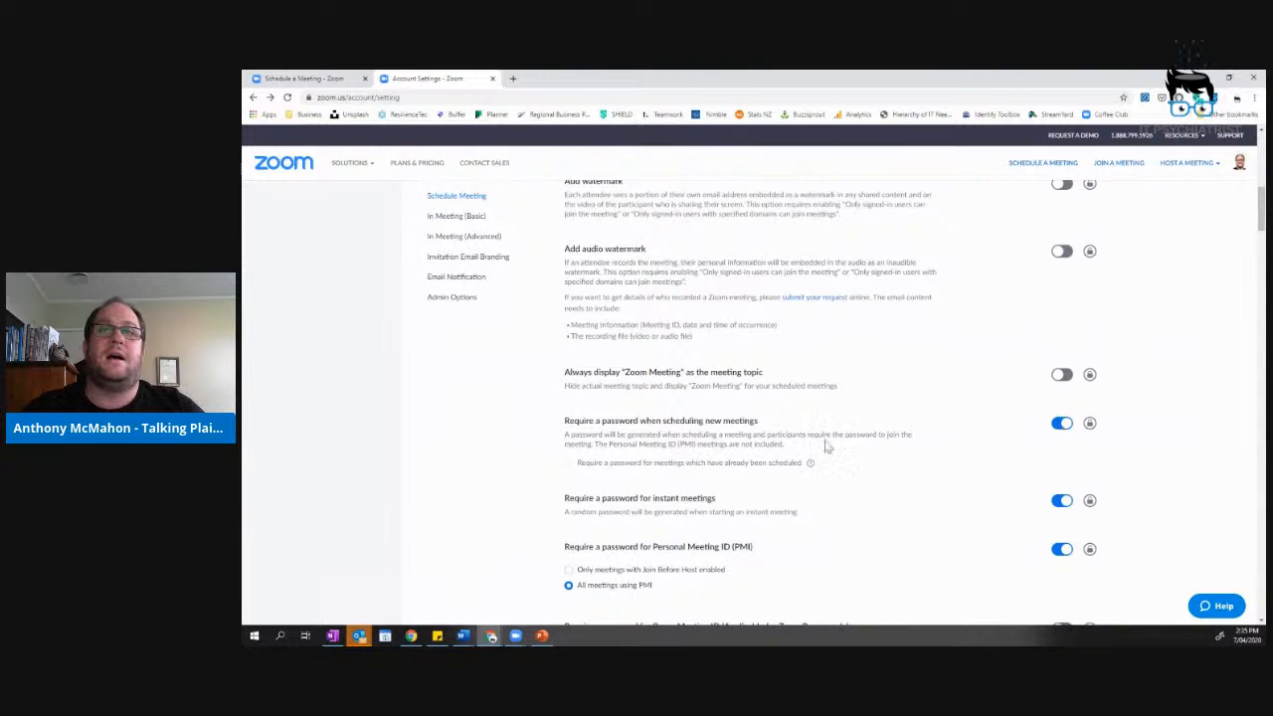
scroll(739, 435, "down", 1)
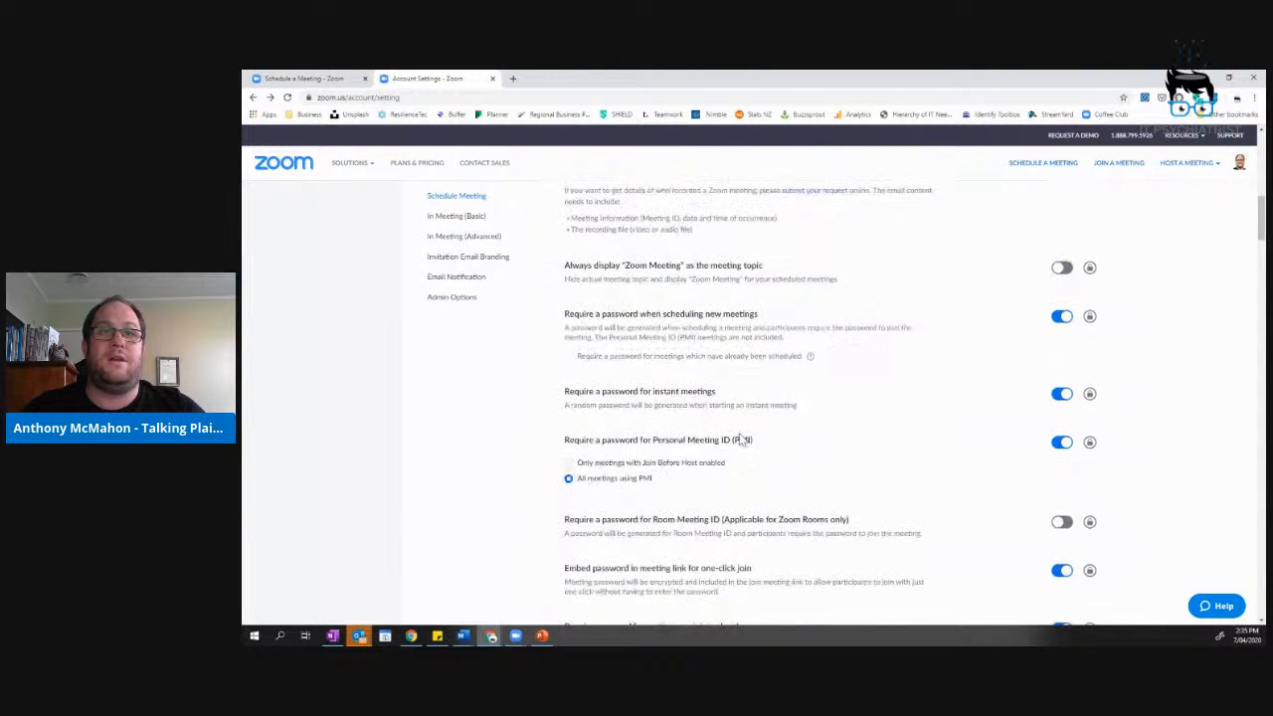
scroll(892, 435, "down", 1)
scroll(898, 428, "down", 4)
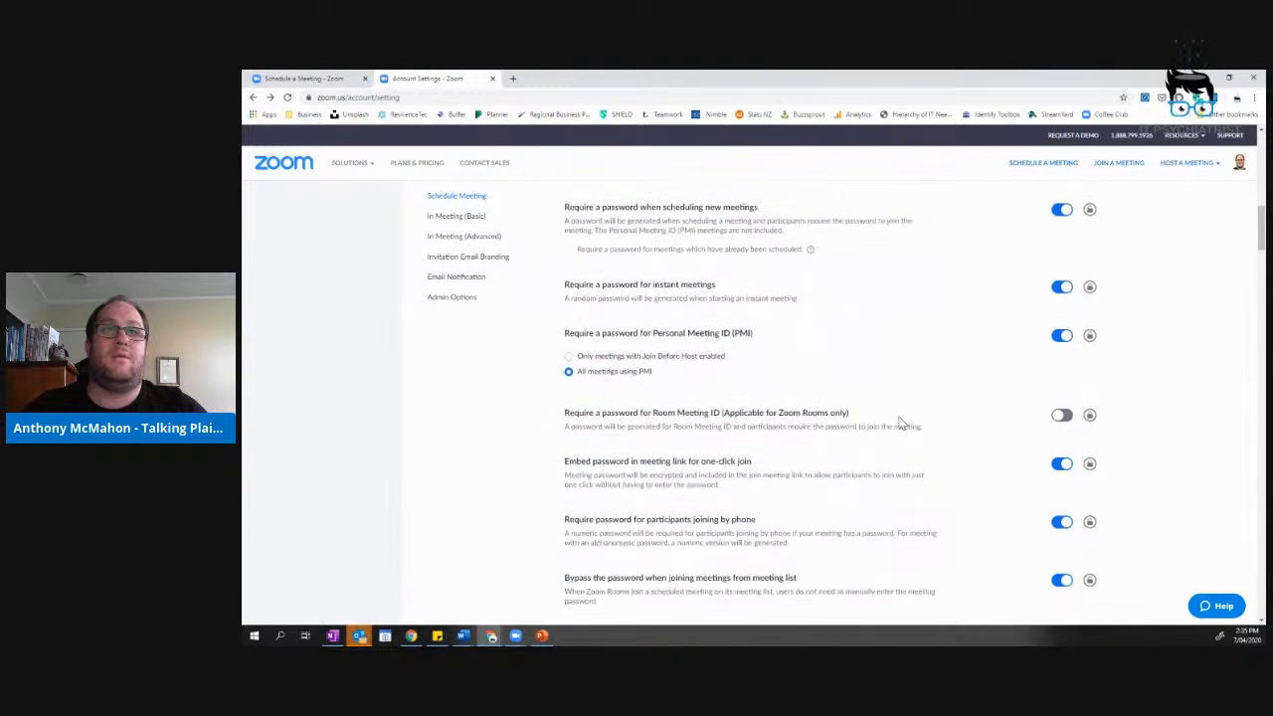
scroll(898, 423, "down", 7)
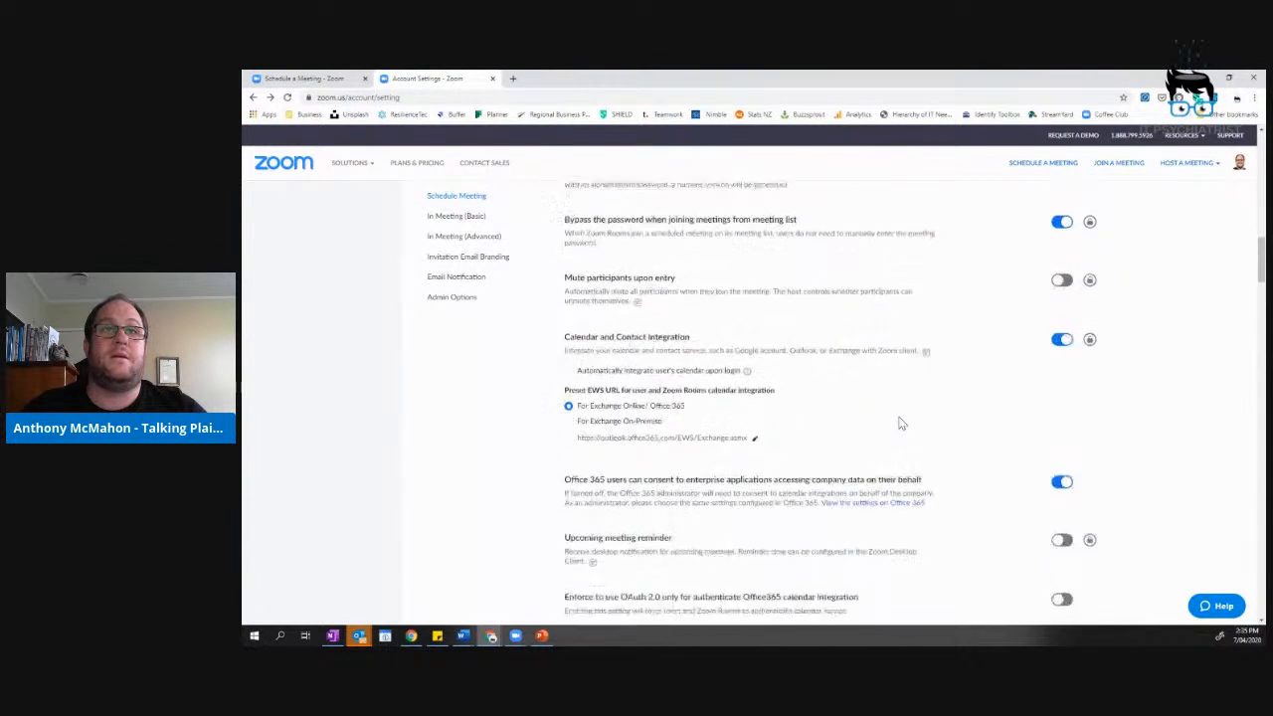
scroll(898, 427, "down", 6)
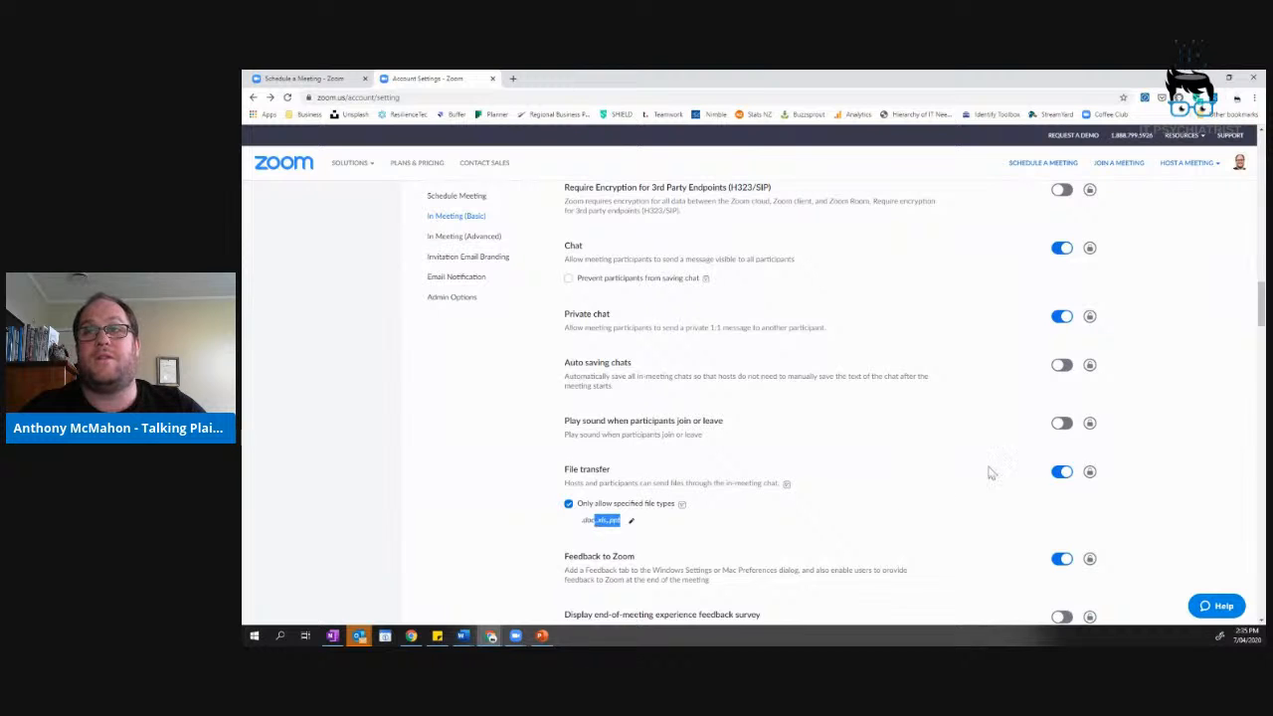
left_click(1062, 471)
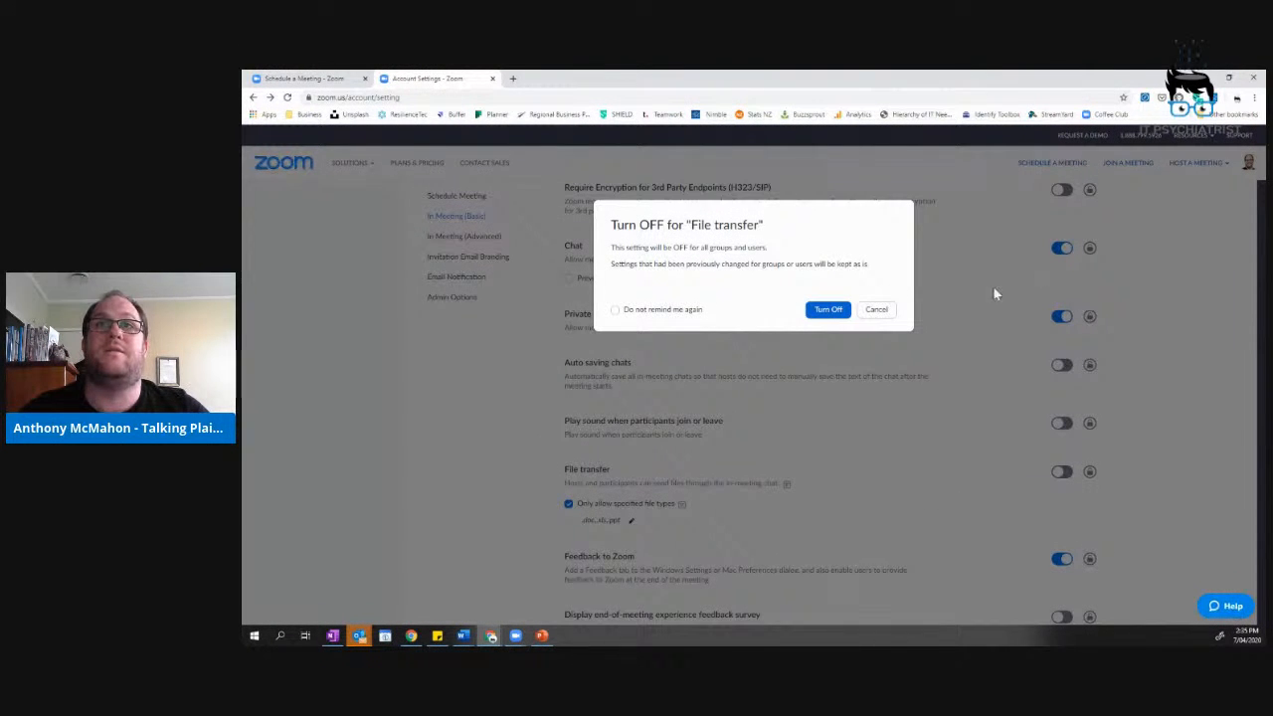
Confirm file transfer off, then set Who can share to Host Only and save.
left_click(830, 309)
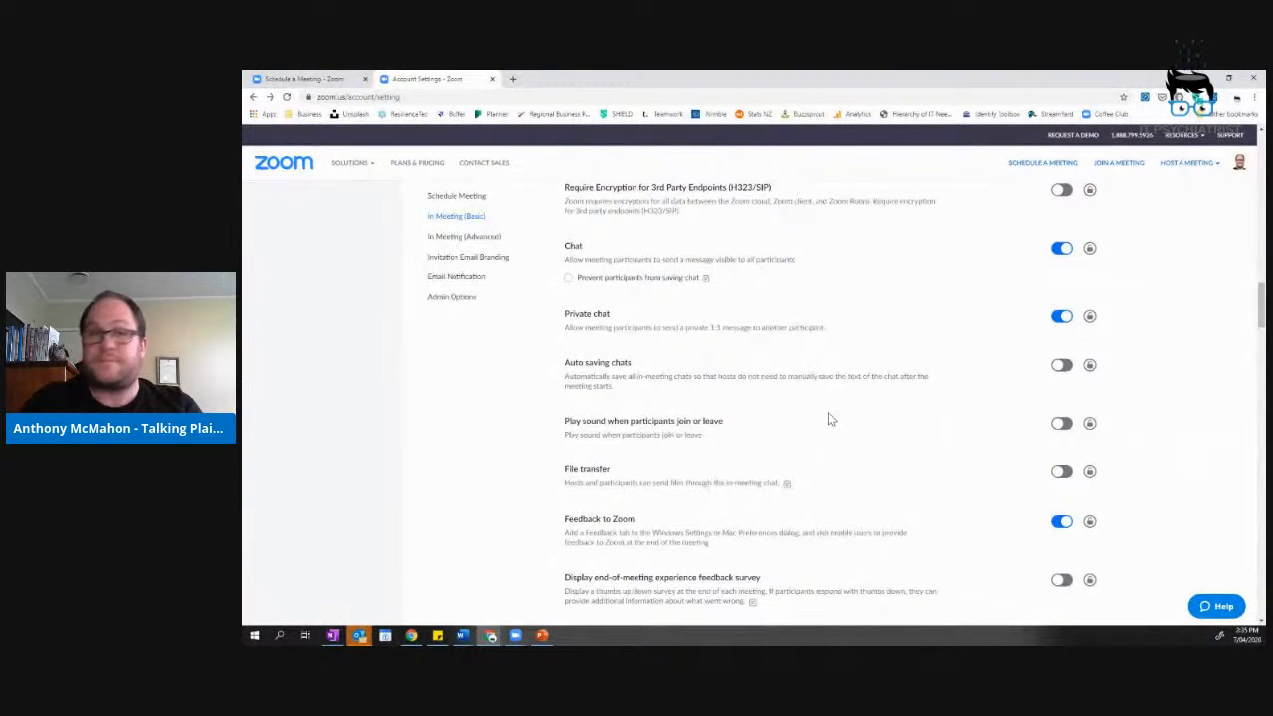
scroll(830, 416, "down", 5)
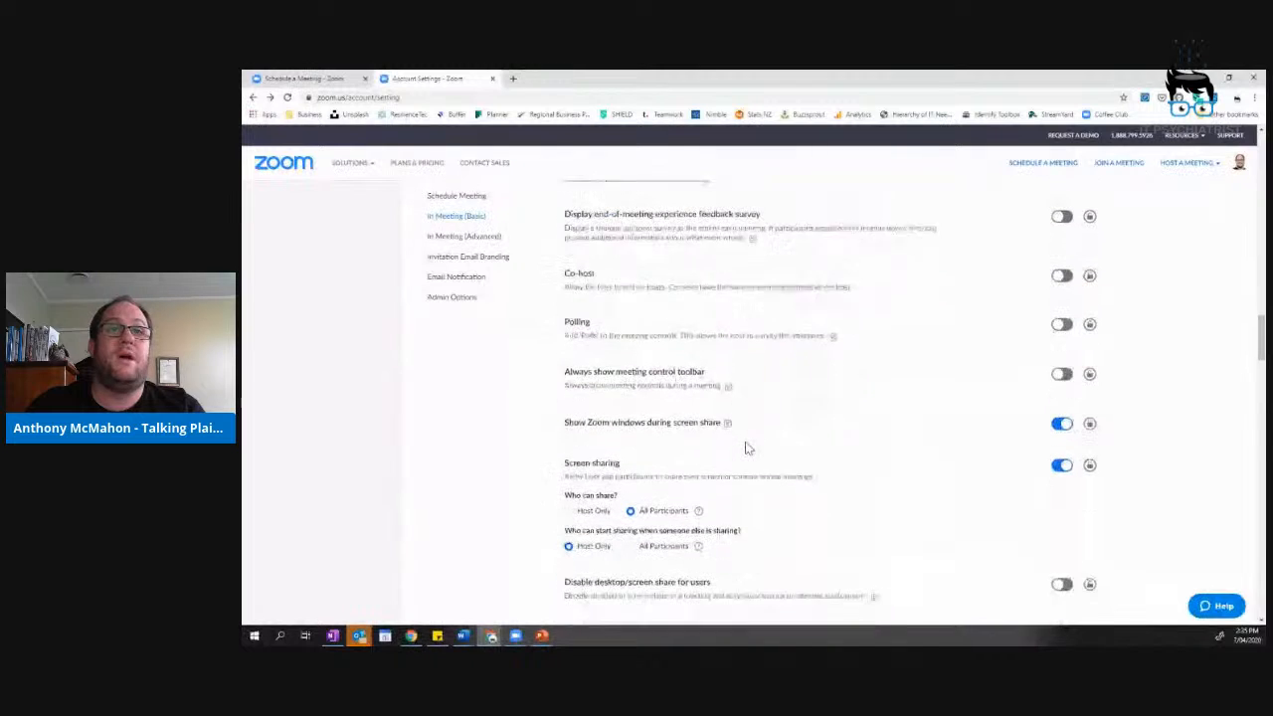
left_click(589, 502)
left_click(632, 502)
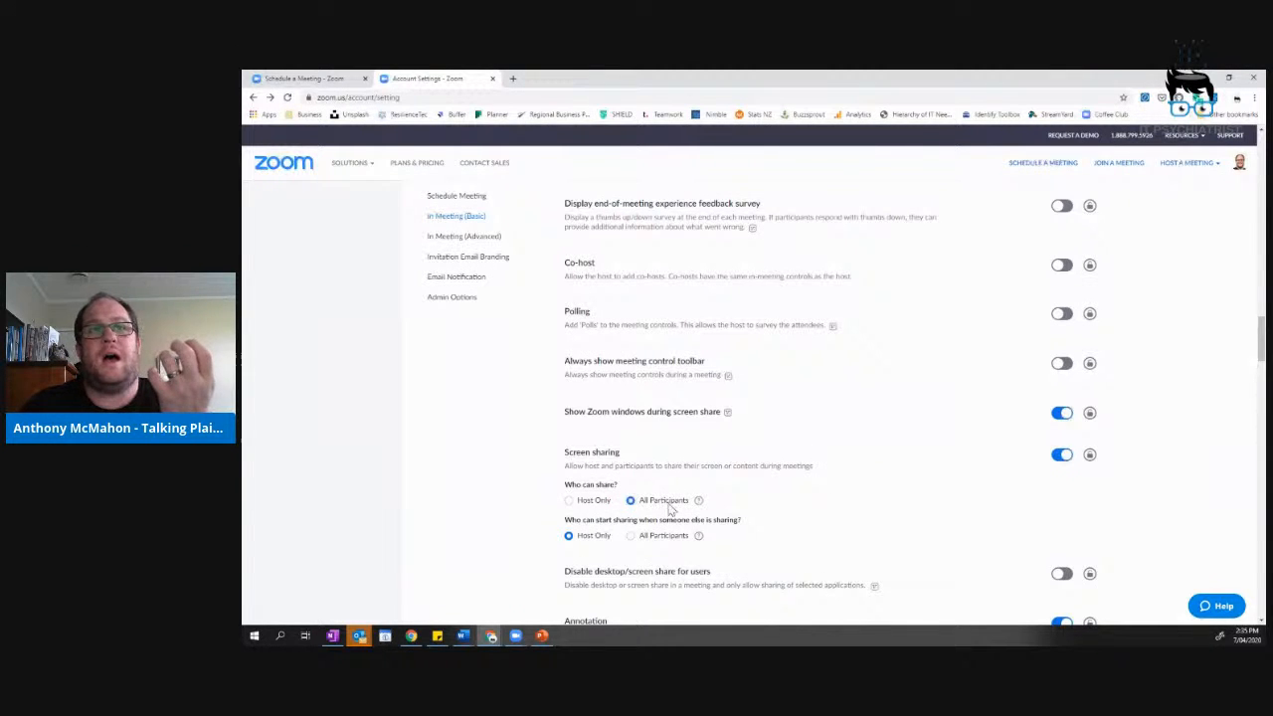
left_click(593, 501)
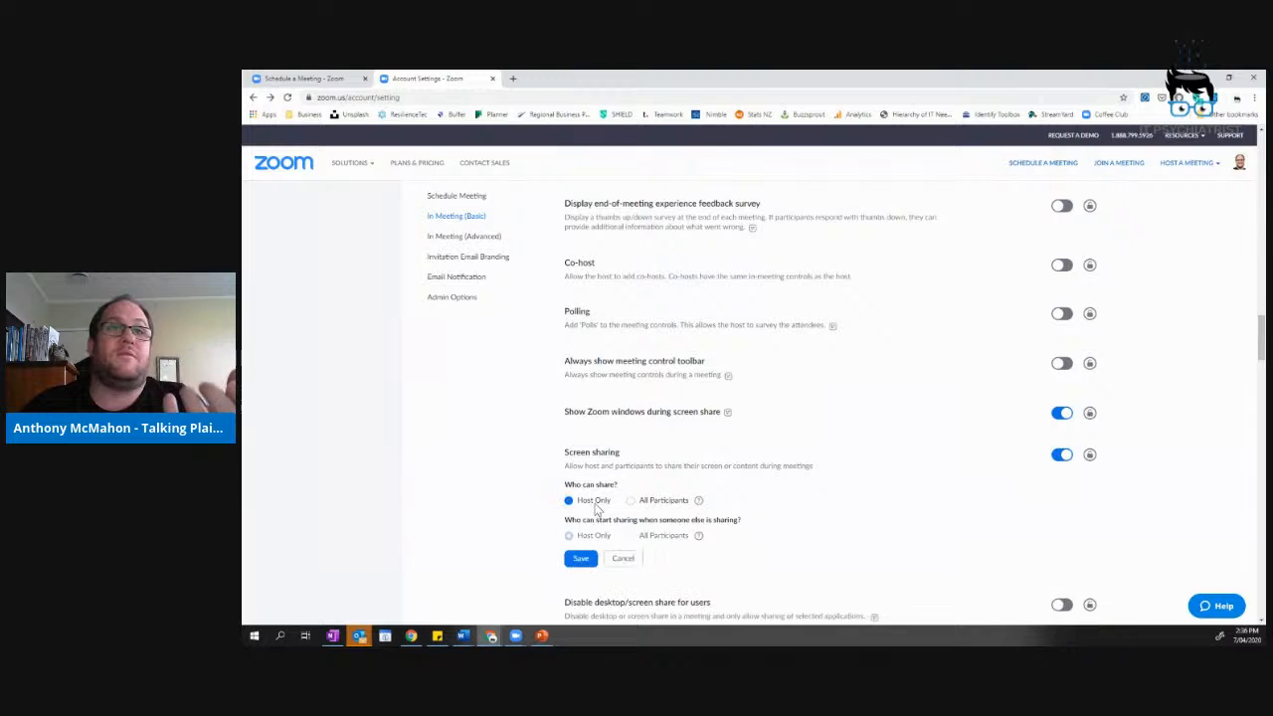
left_click(580, 559)
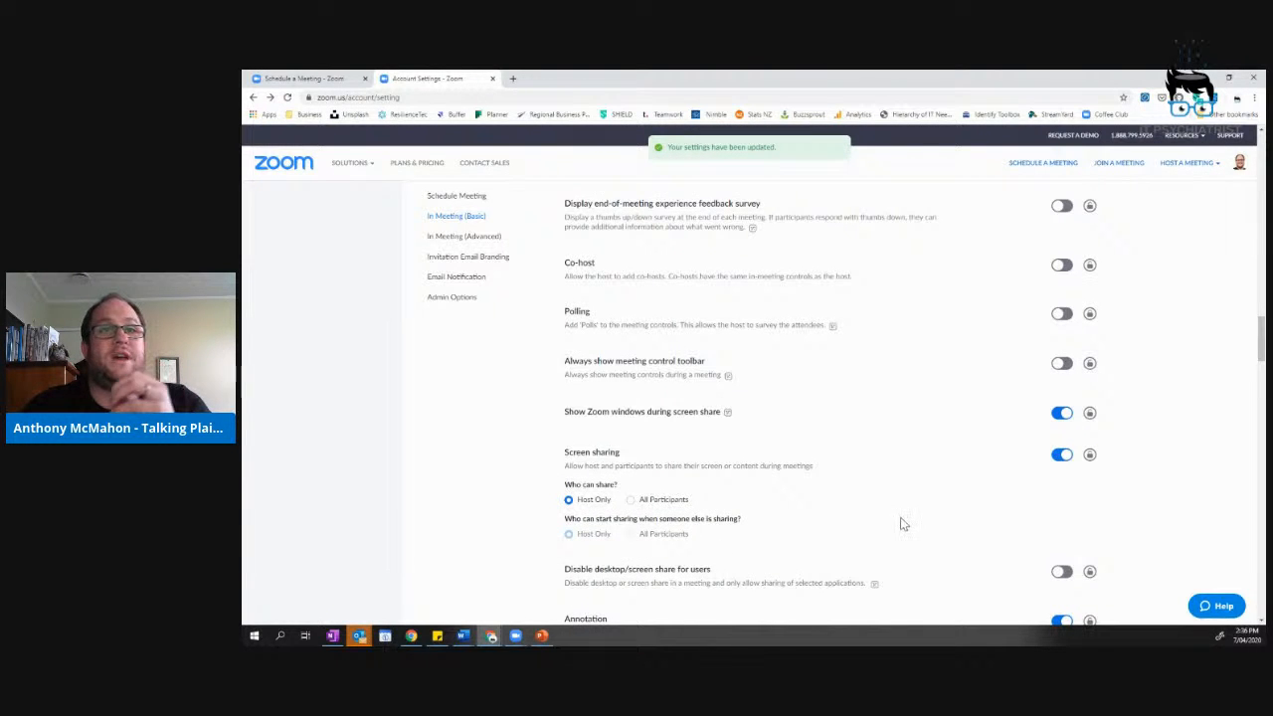
scroll(900, 524, "down", 4)
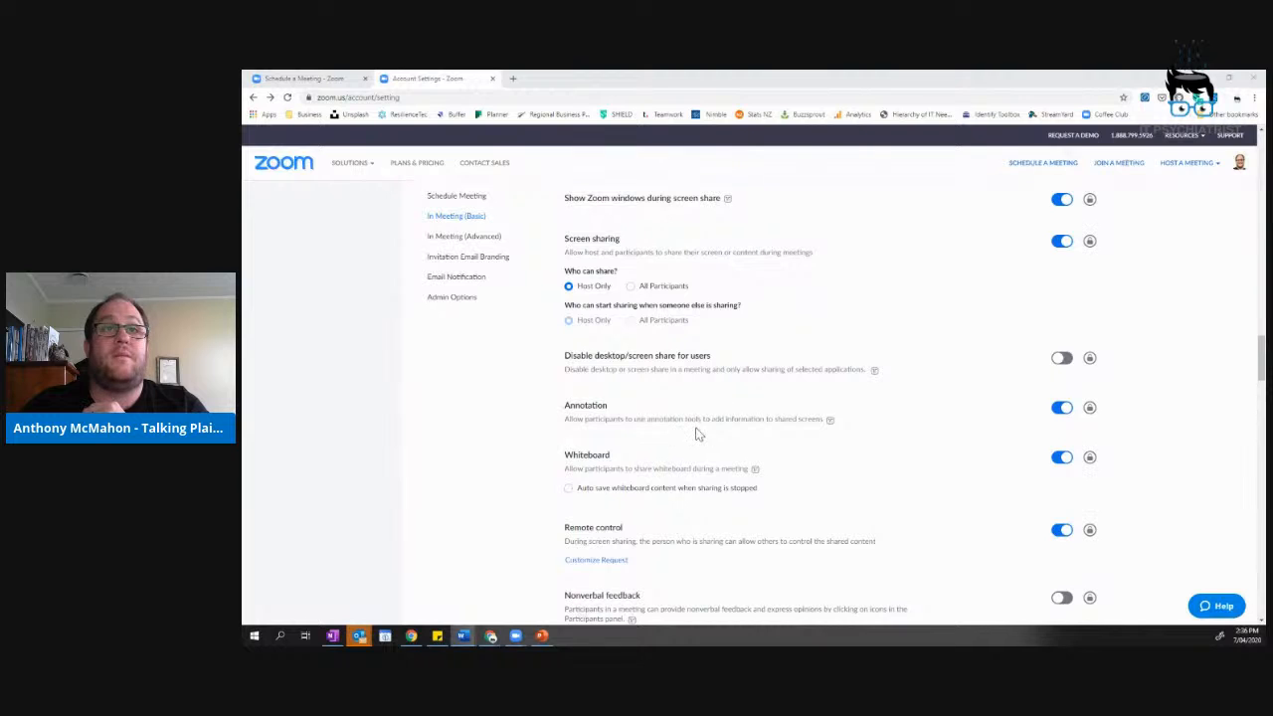
scroll(700, 432, "down", 2)
scroll(702, 431, "down", 2)
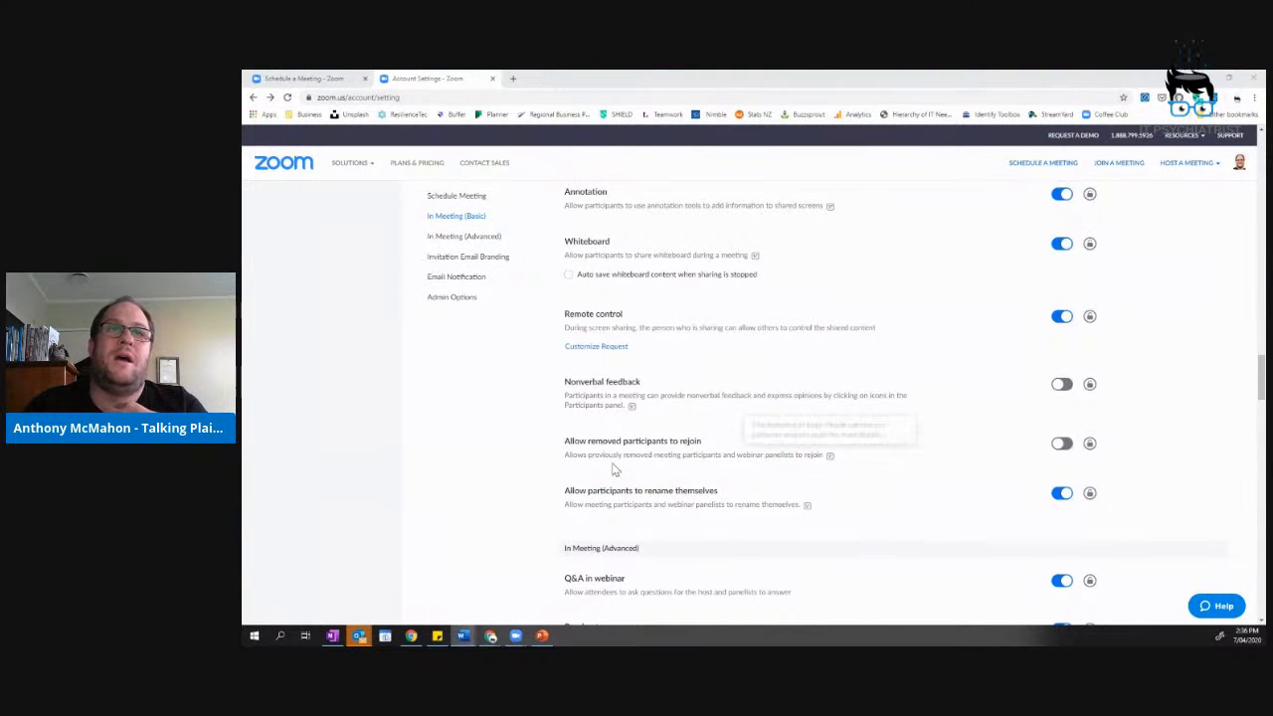
left_click(1062, 443)
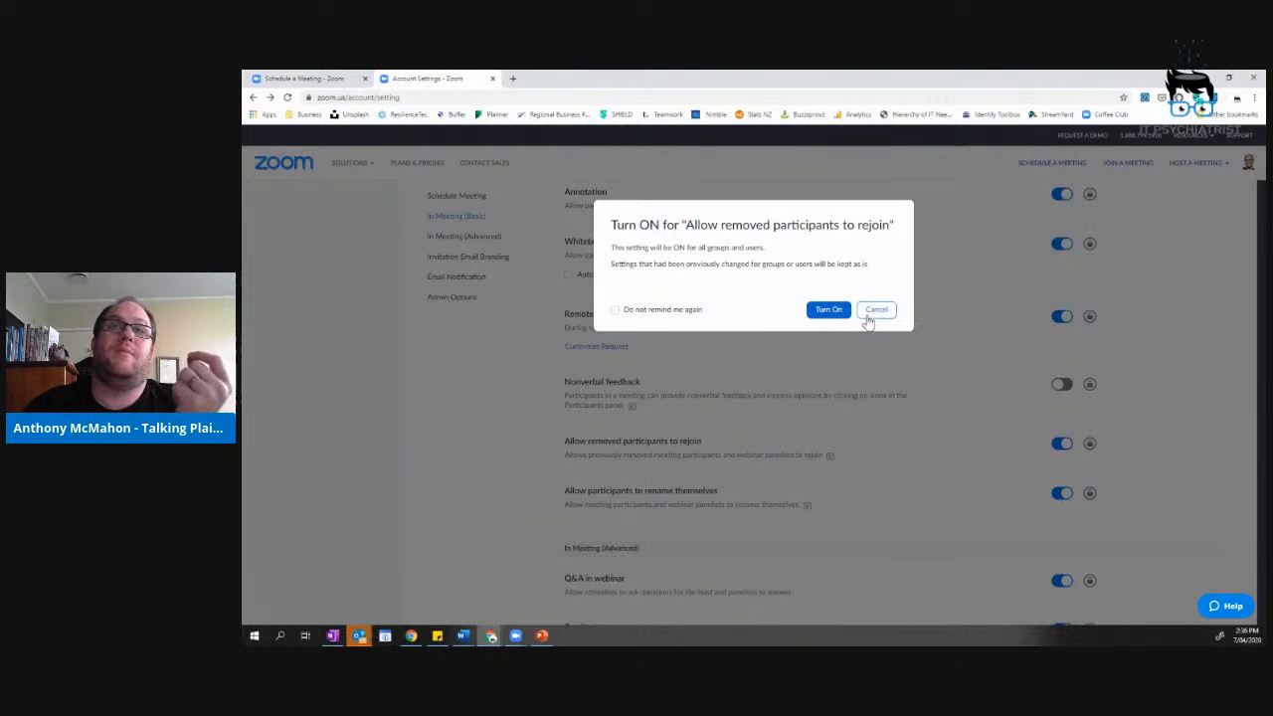
left_click(873, 311)
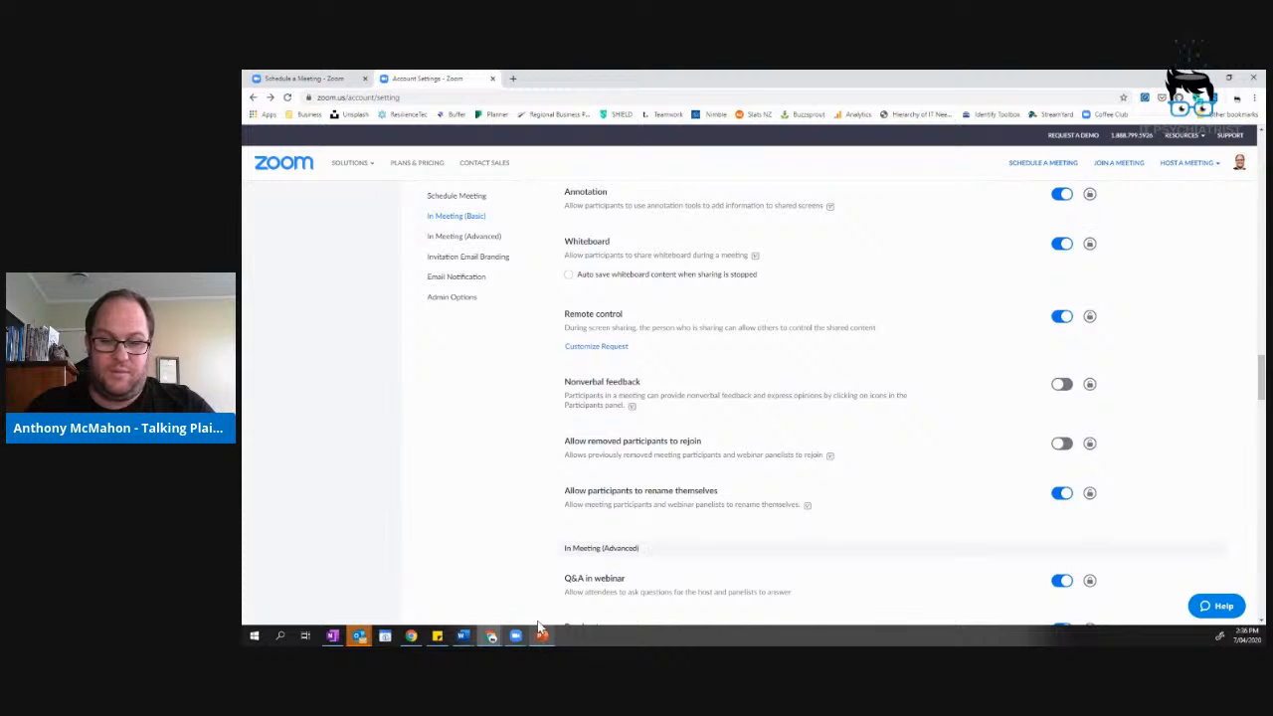
mouse_move(540, 631)
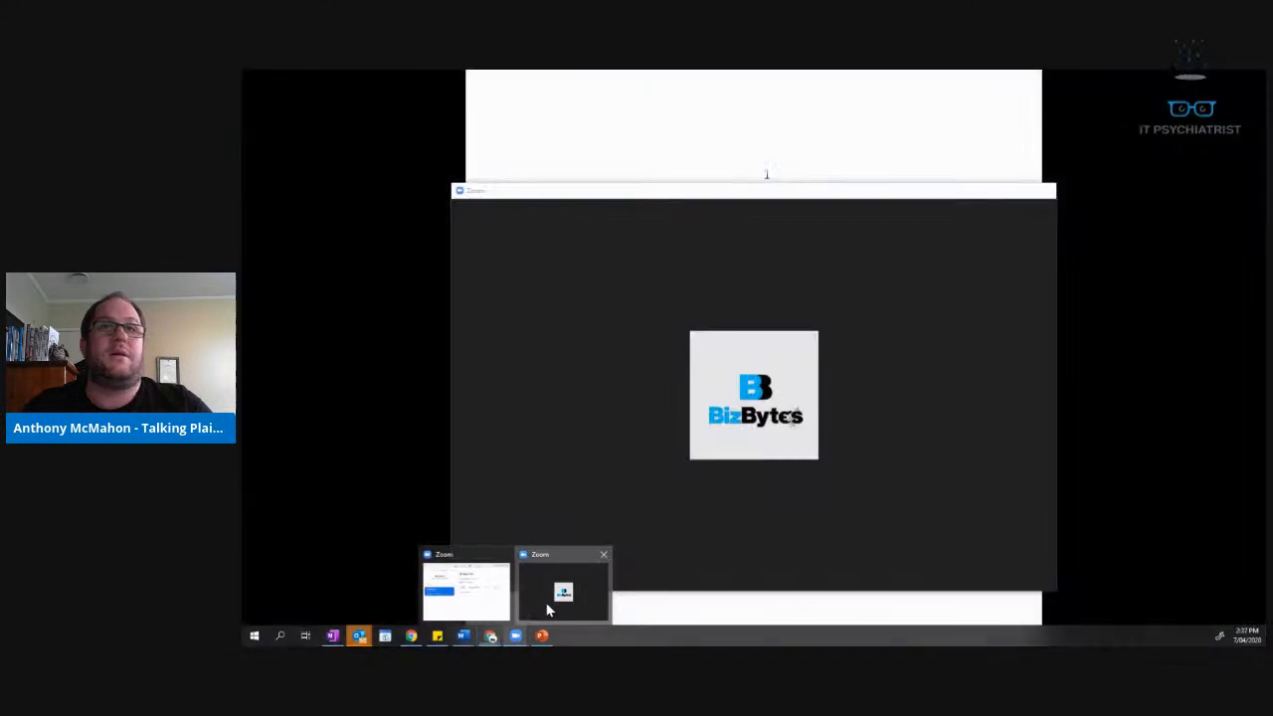
left_click(549, 604)
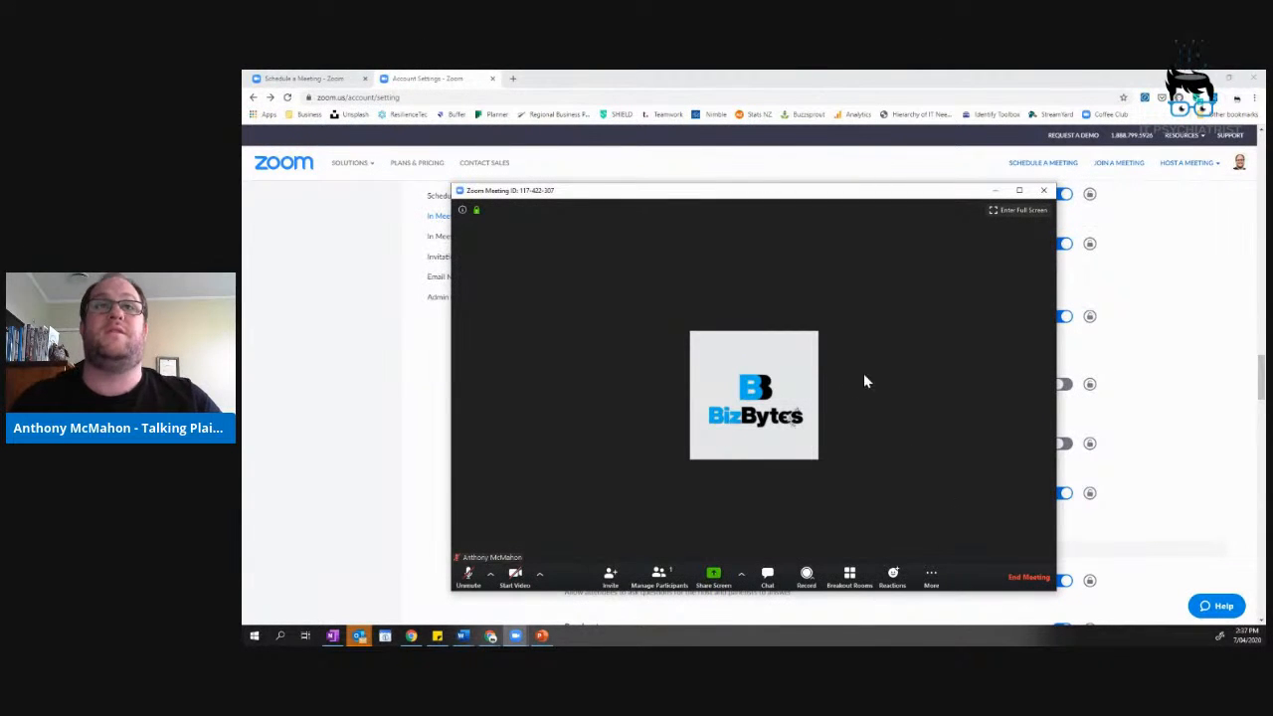
Open the Participants panel, collapse the chat, and show the host's More options for participants.
left_click(943, 581)
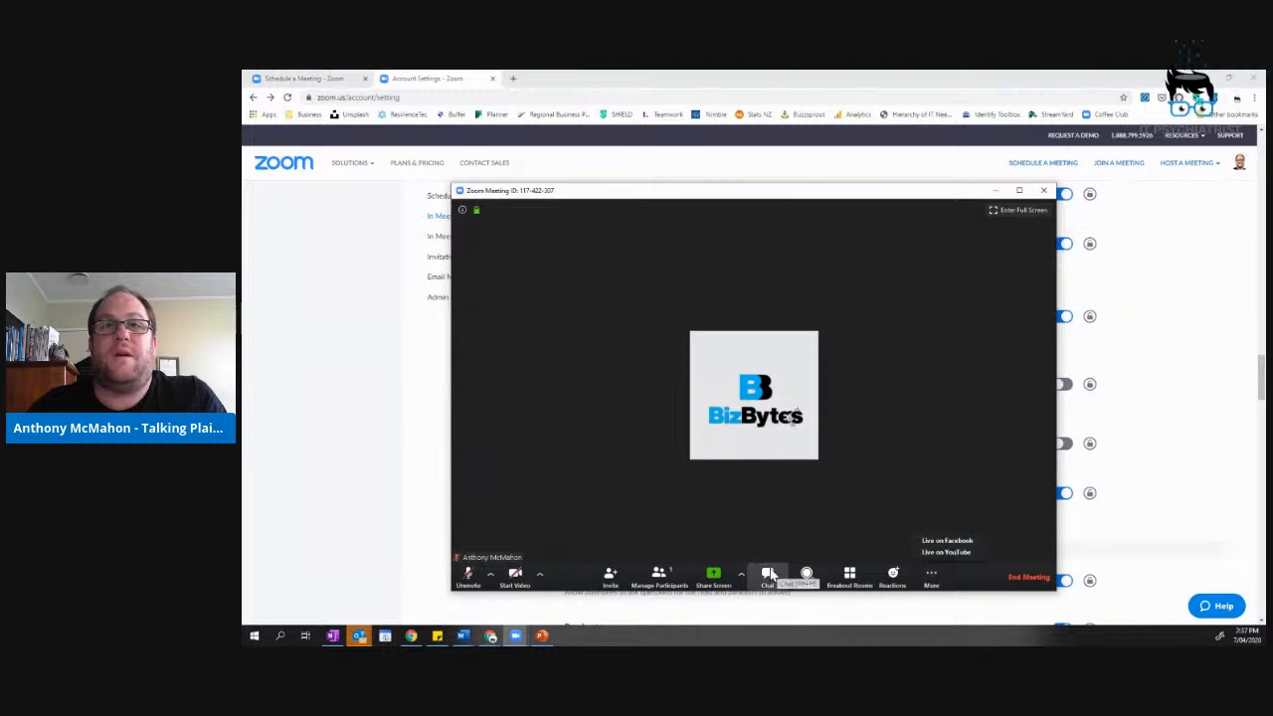
left_click(767, 576)
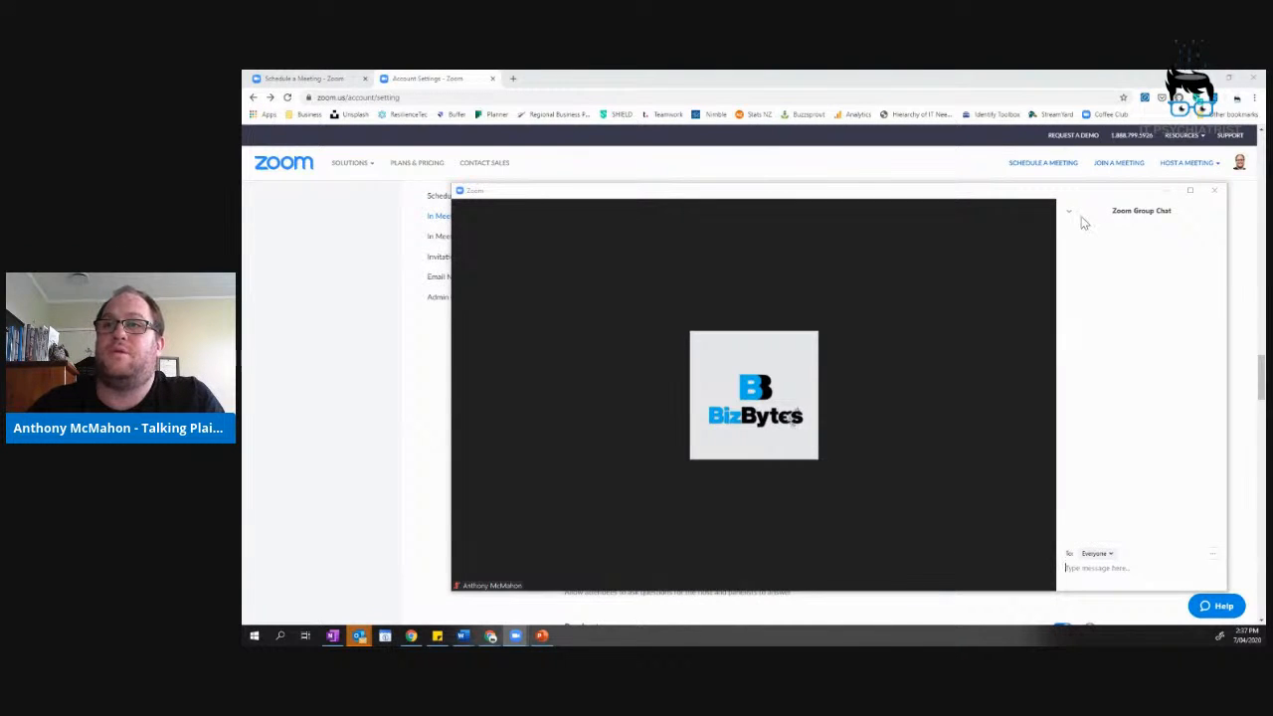
left_click(661, 574)
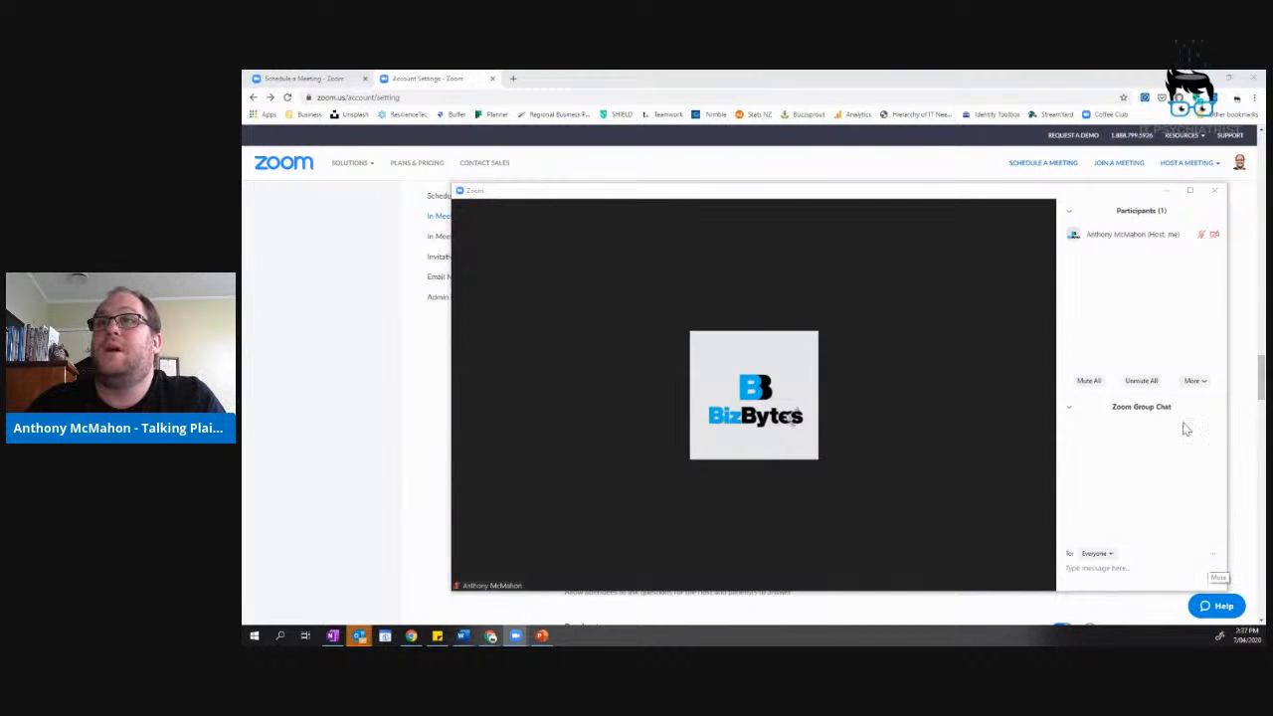
left_click(1069, 409)
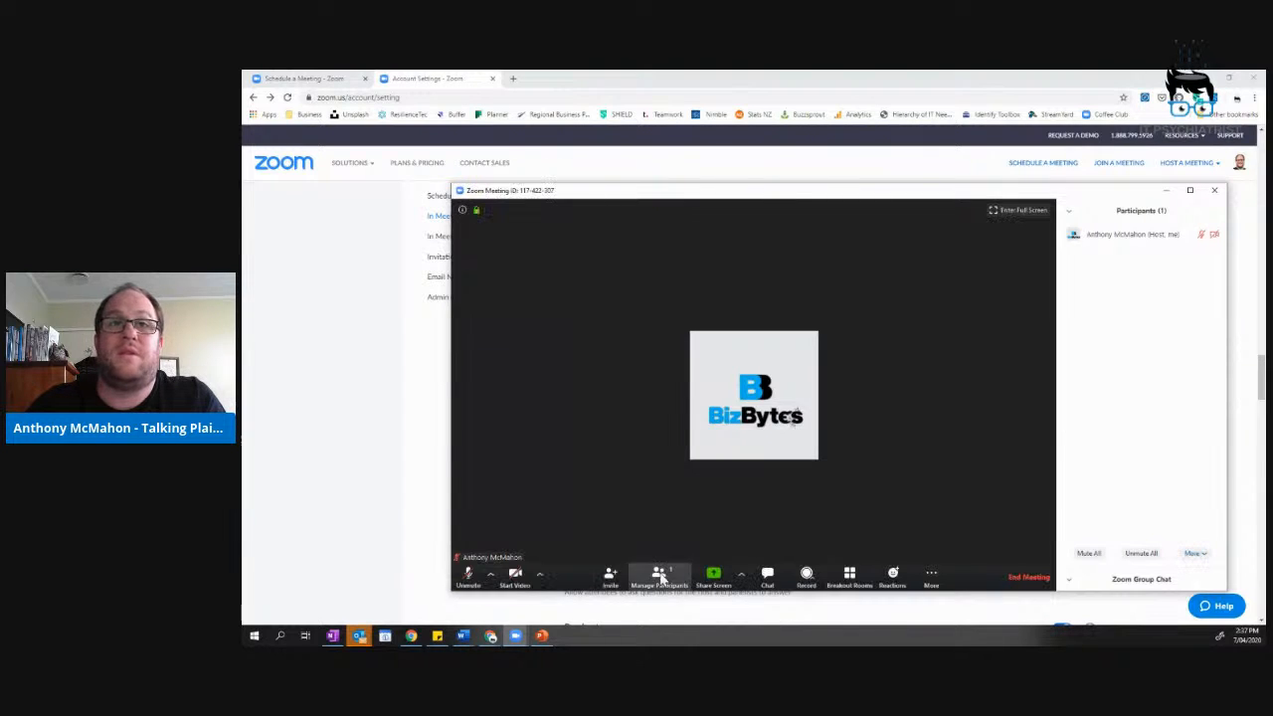
left_click(1206, 557)
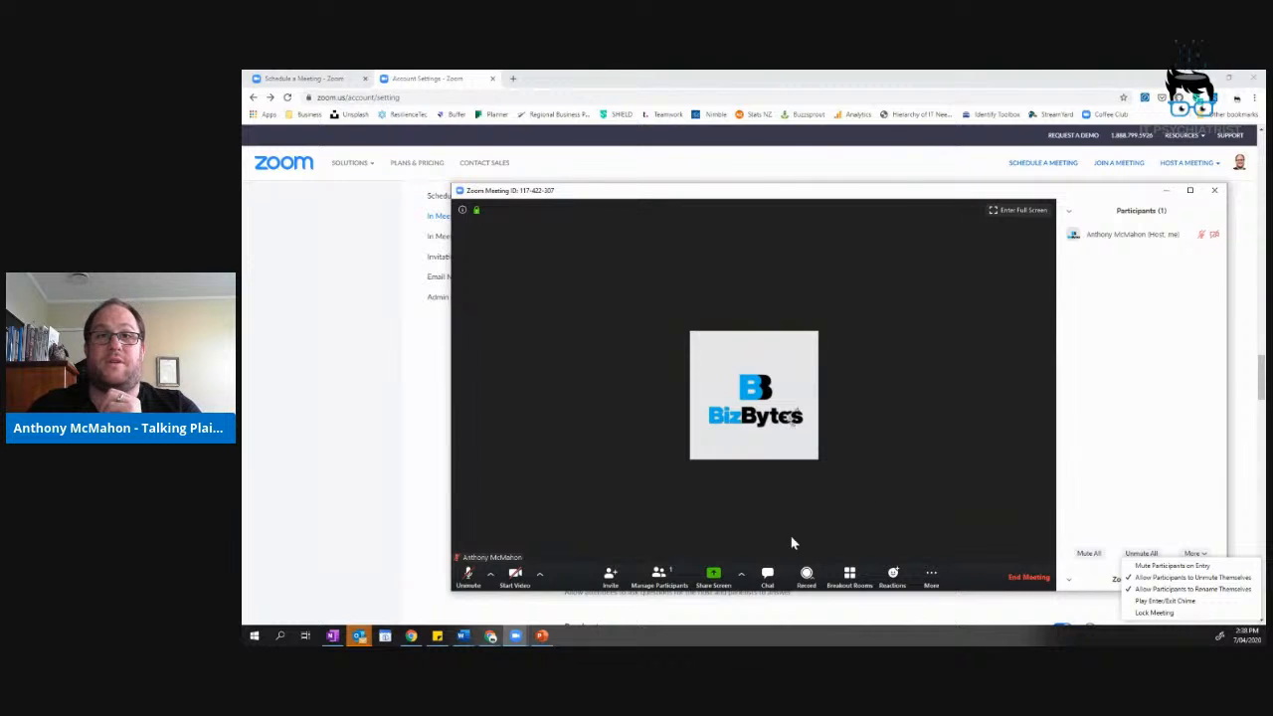
Check and close the Record and host's More menus, then return to the Account Settings page.
left_click(810, 578)
left_click(946, 490)
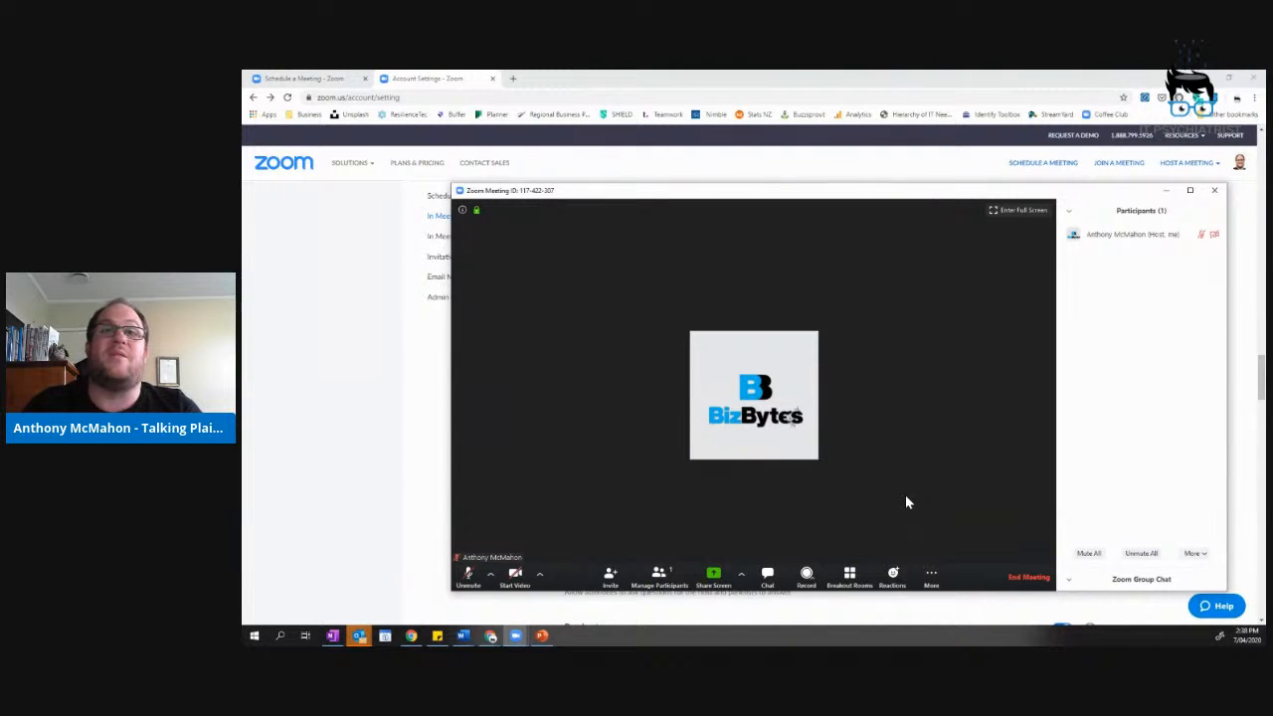
left_click(1200, 237)
left_click(1123, 321)
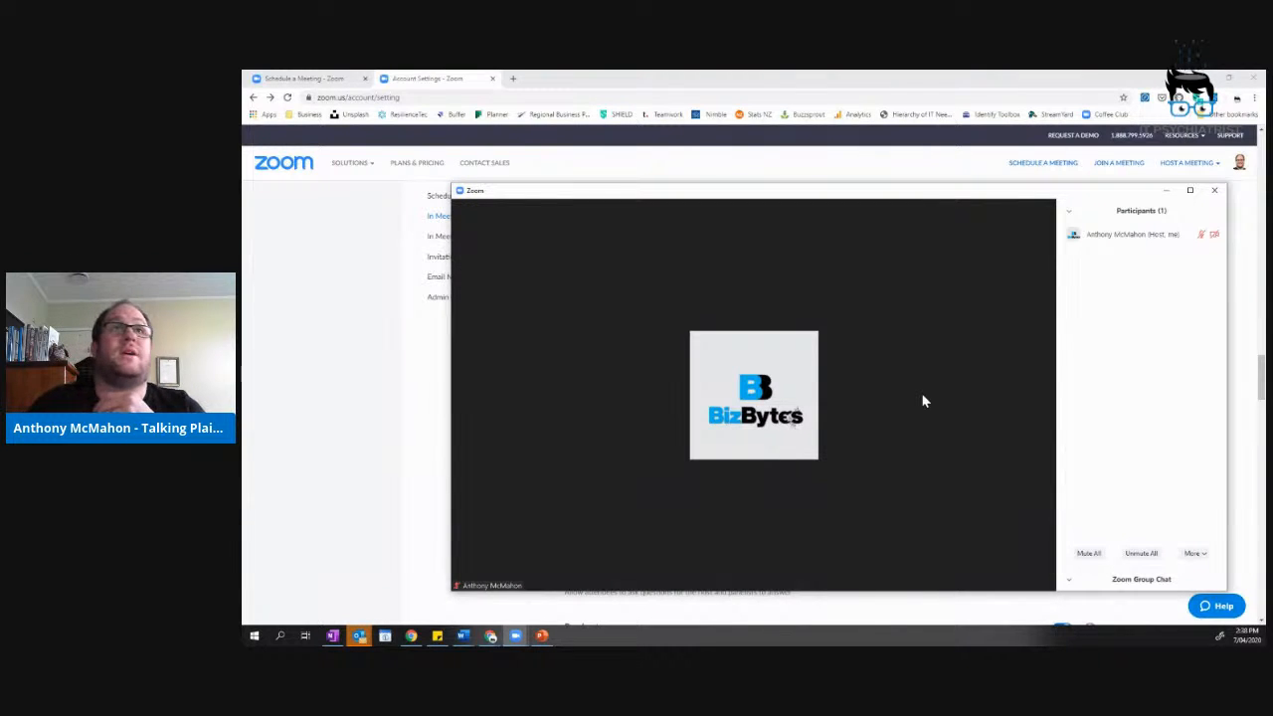
left_click(268, 82)
left_click(428, 79)
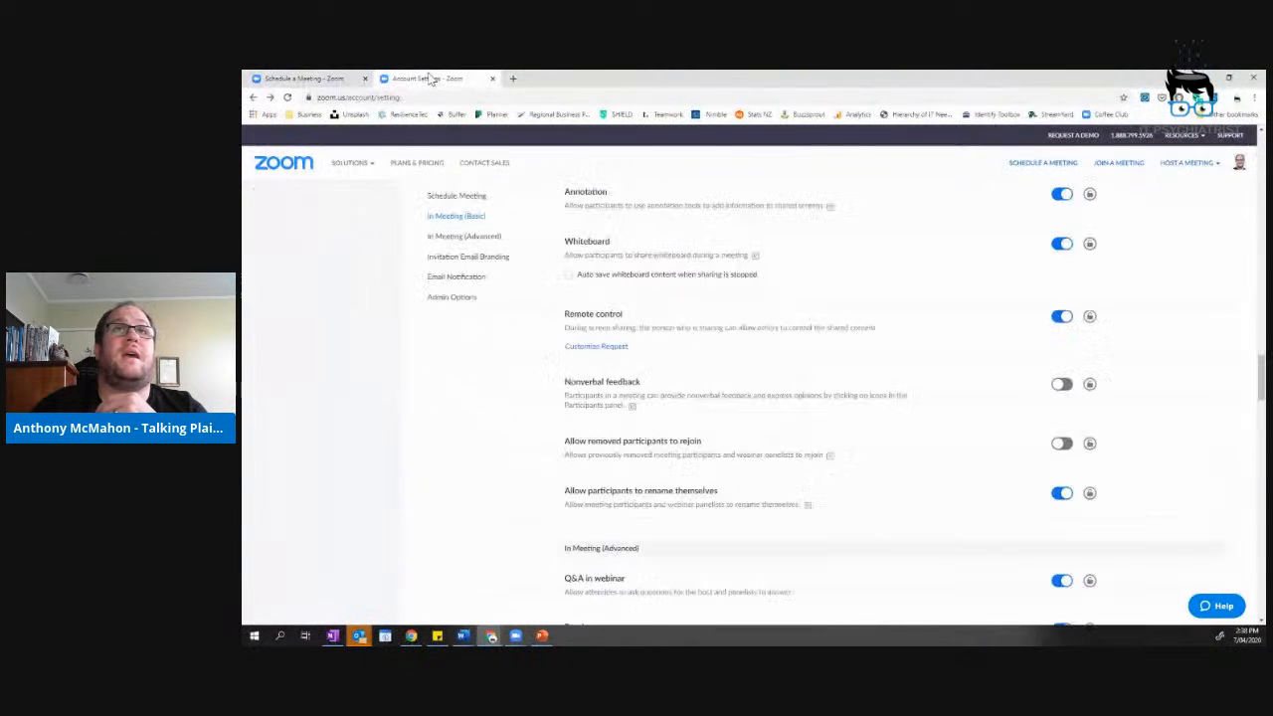
On the Recording settings, toggle off and back on hosts permitting participants to record locally.
scroll(587, 211, "up", 3)
scroll(589, 239, "up", 15)
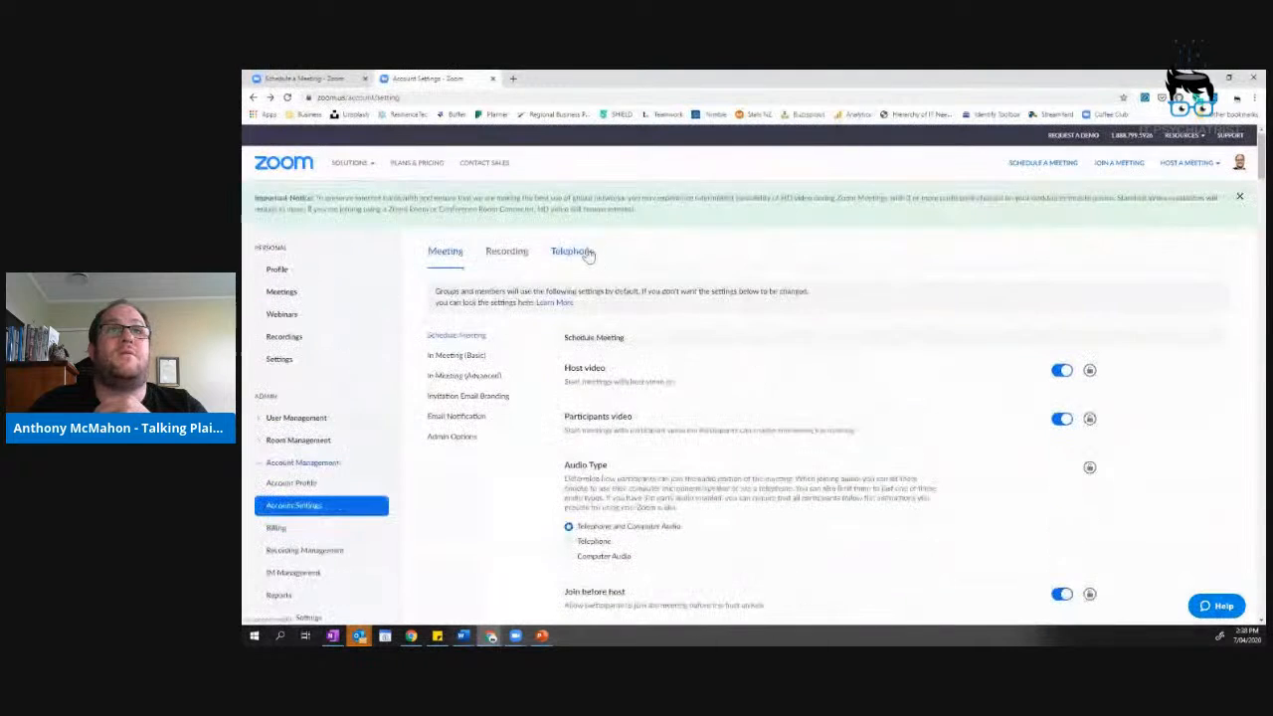
left_click(509, 256)
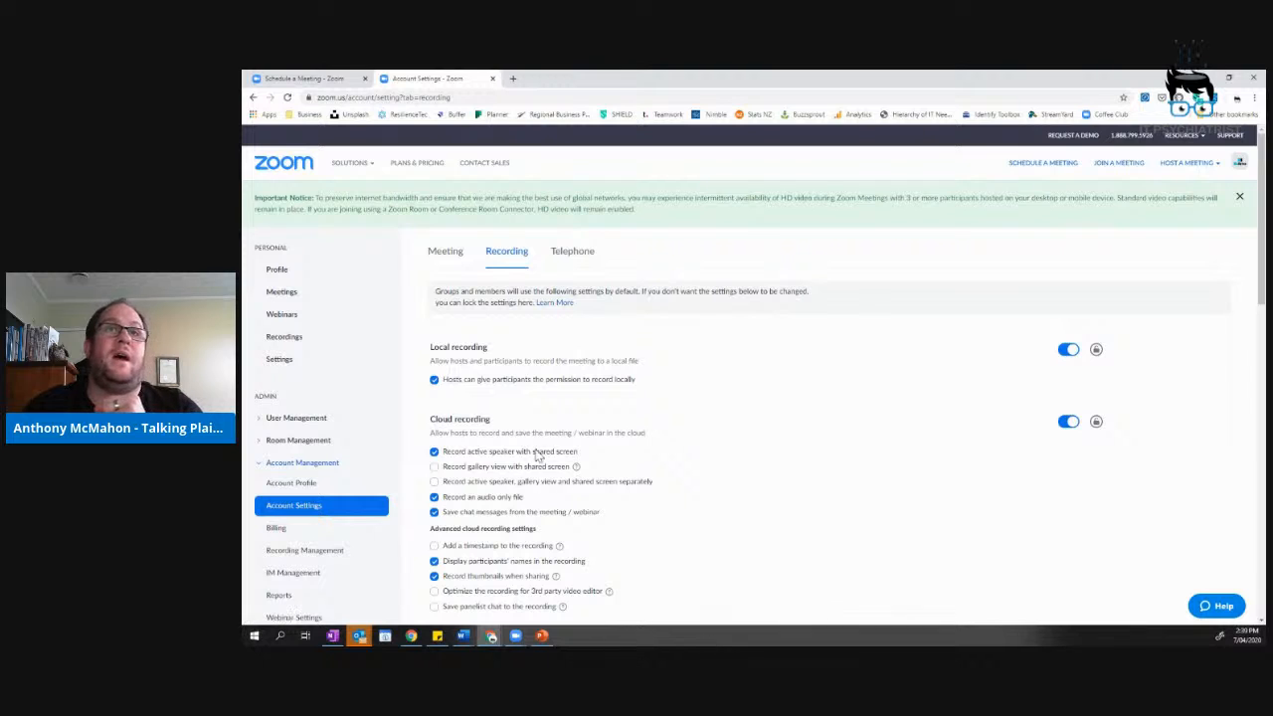
left_click(434, 380)
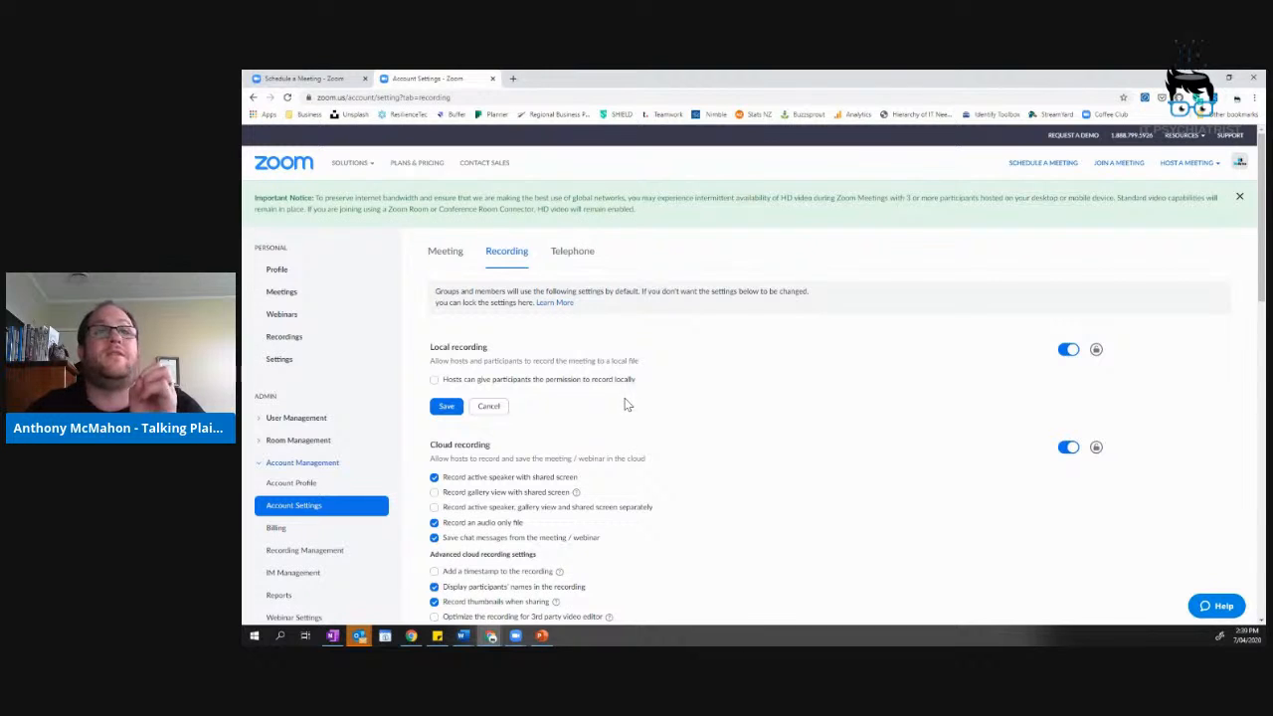
left_click(433, 379)
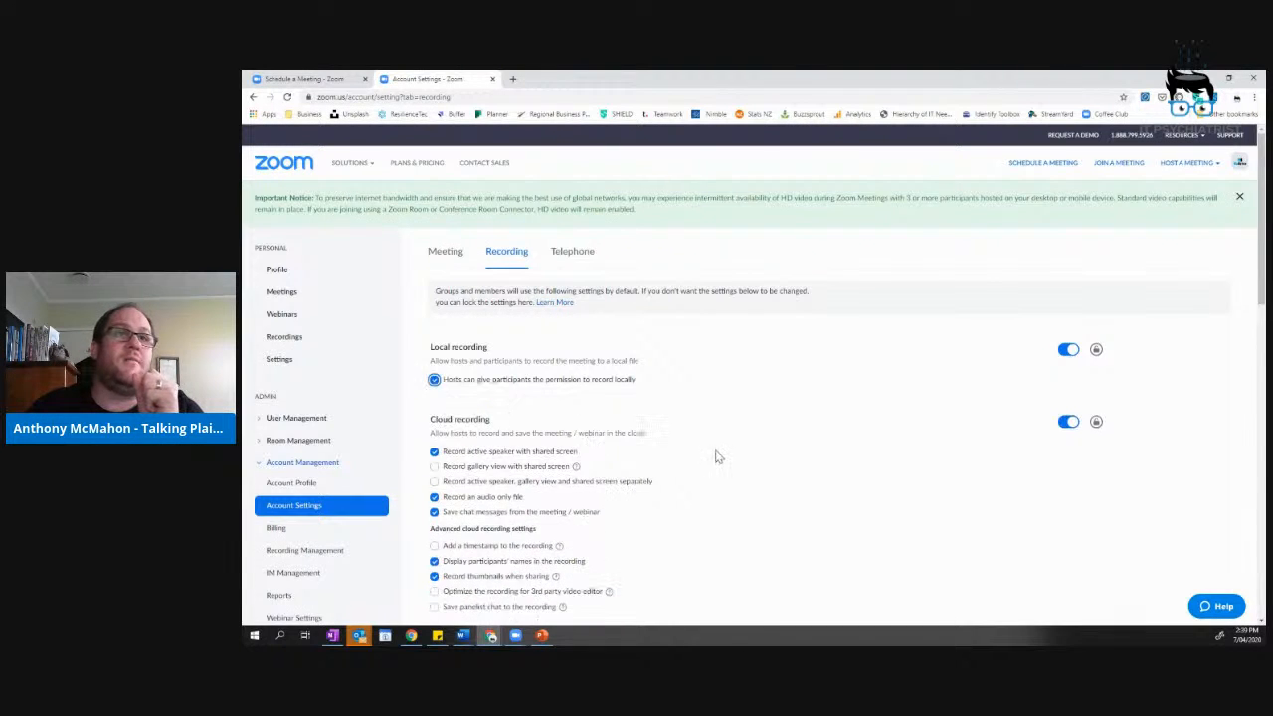
Review the remaining recording settings and go to the account's User Management.
scroll(714, 455, "down", 3)
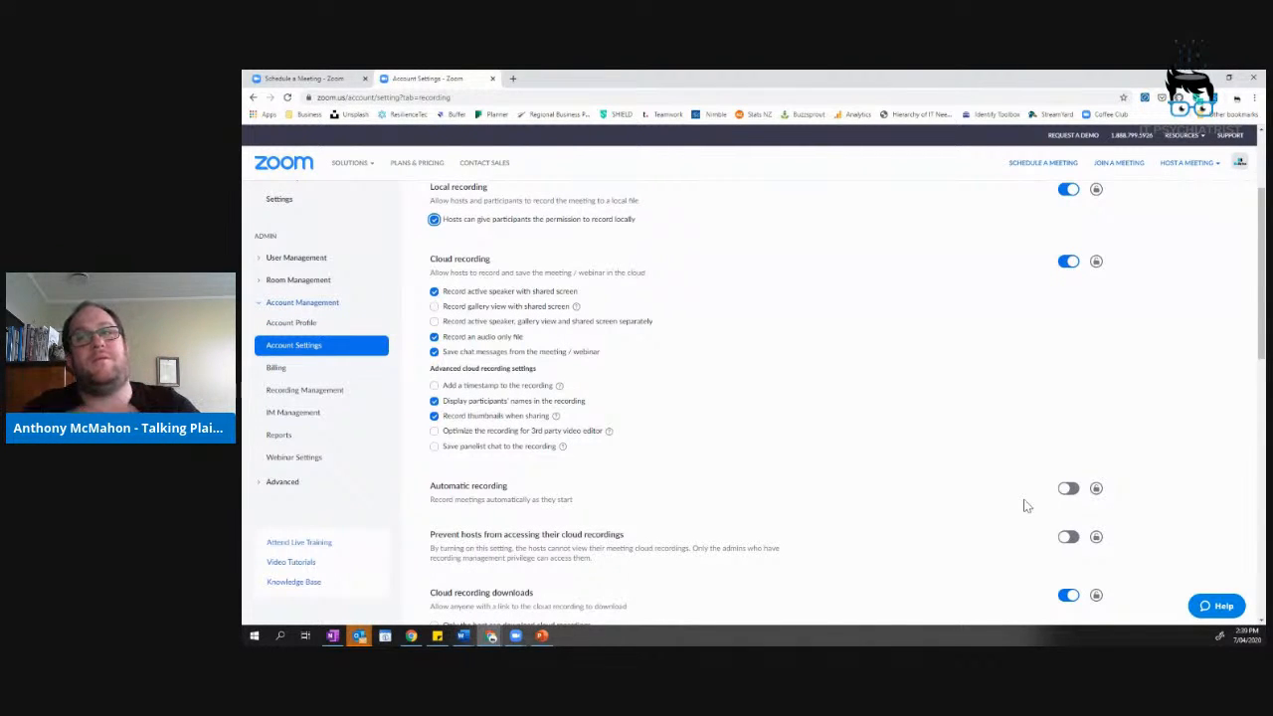
scroll(903, 420, "up", 3)
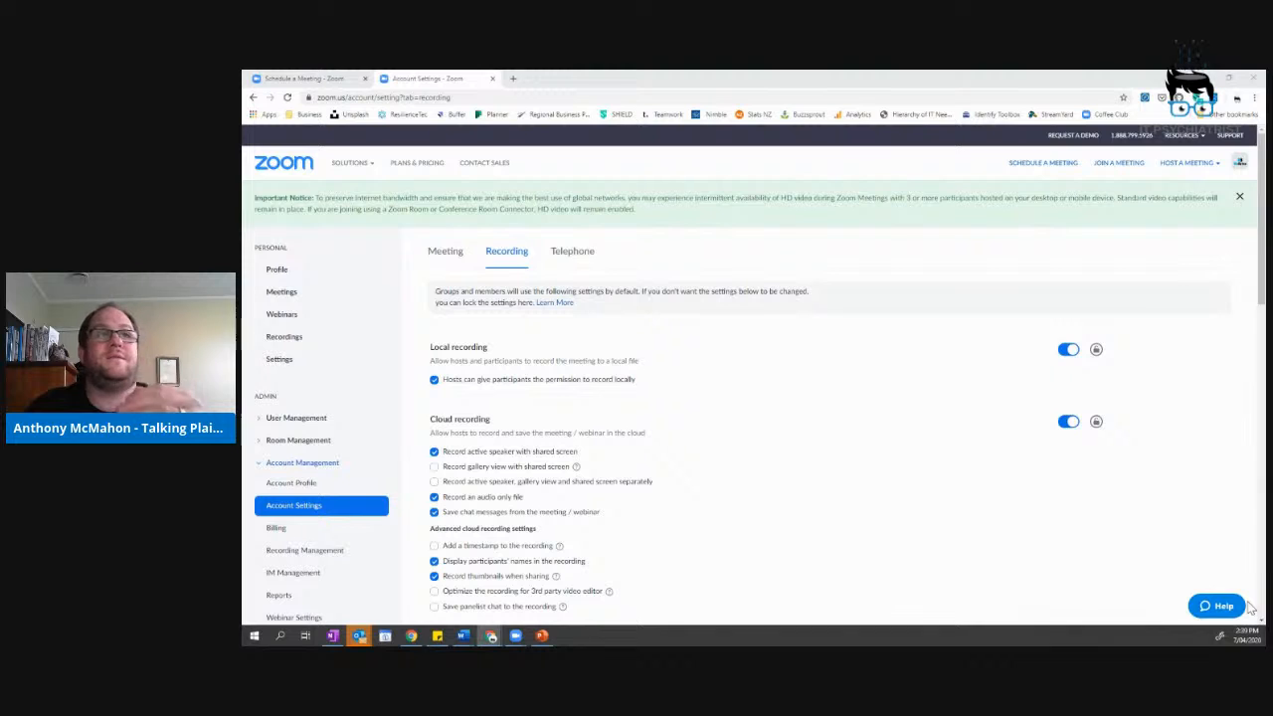
left_click(297, 419)
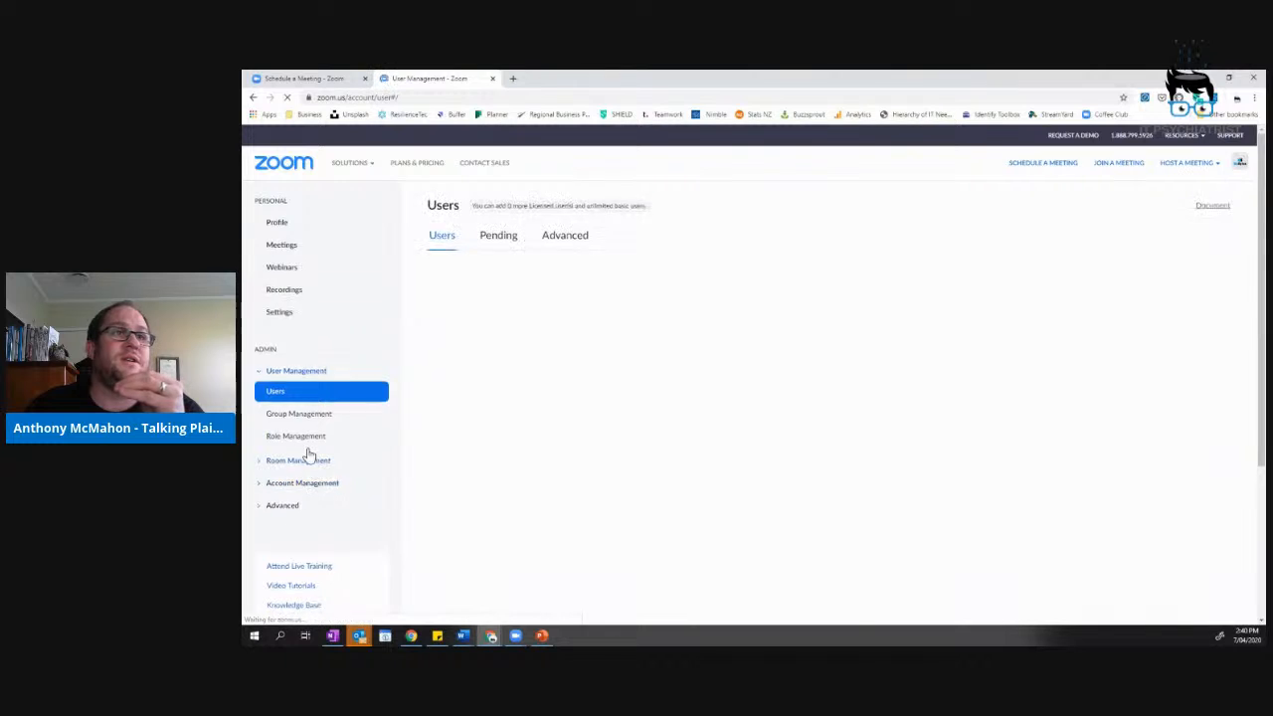
Open Role Management to list the Owner, Admin and Member roles.
left_click(296, 484)
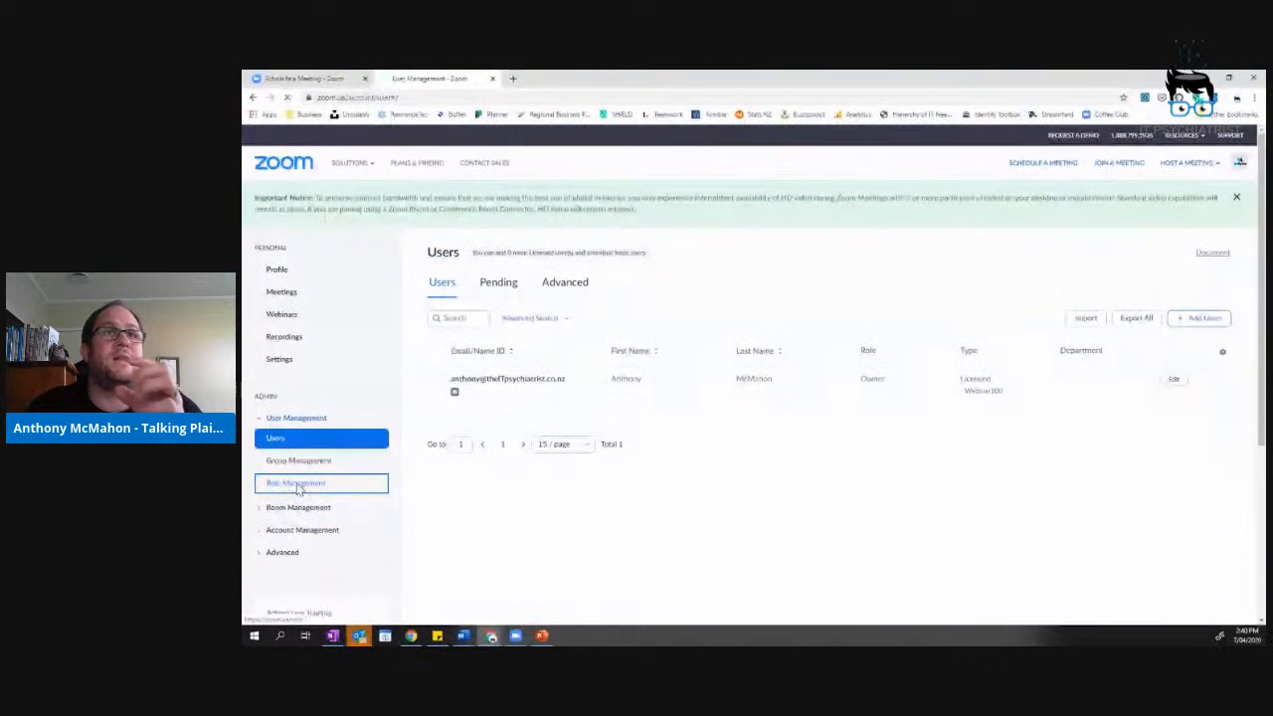